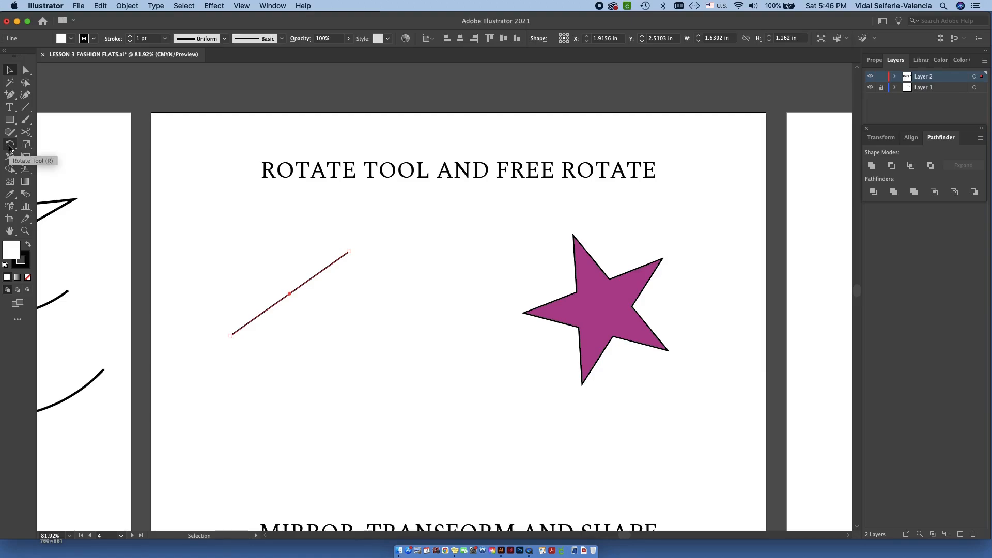
# - Rotate the diagonal line counterclockwise and the magenta star clockwise, each about its own centre, with the Rotate tool
pyautogui.moveTo(347, 252); pyautogui.dragTo(267, 255)
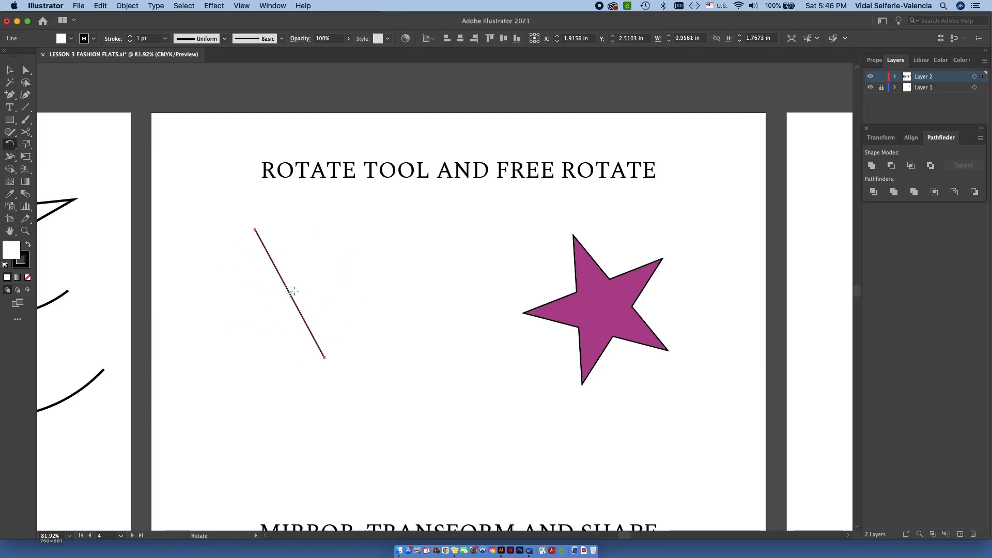
pyautogui.press('v')
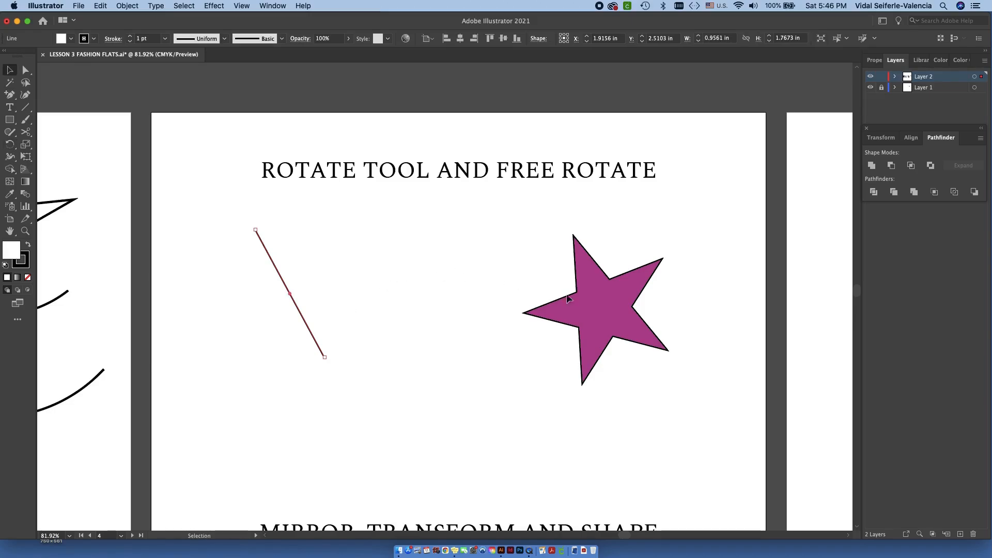
pyautogui.click(593, 299)
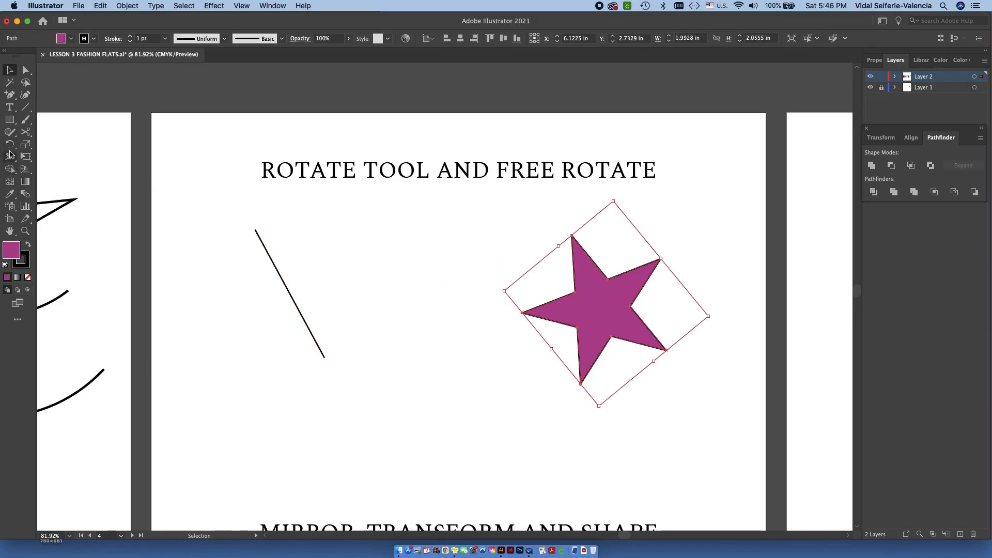
pyautogui.click(10, 146)
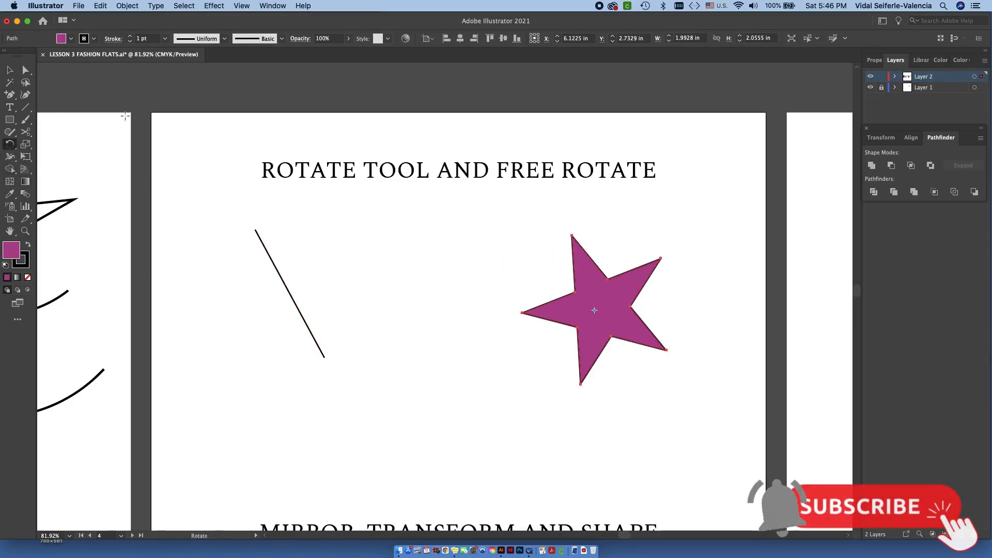
pyautogui.moveTo(662, 259); pyautogui.dragTo(678, 316)
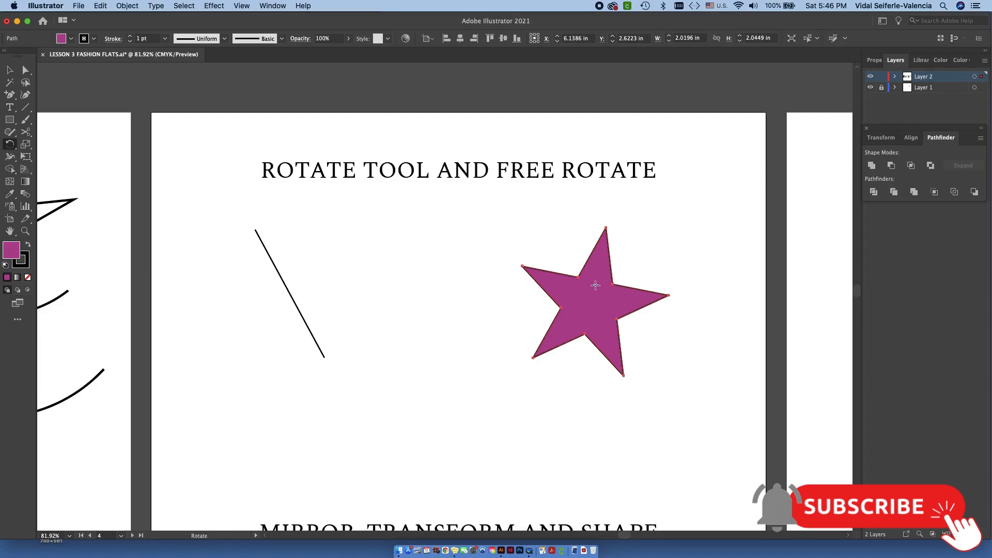
# - Try to rotate the star about a custom pivot point placed between the line and the star, and undo the rotation
pyautogui.keyDown('alt'); pyautogui.click(595, 285); pyautogui.keyUp('alt')
pyautogui.click(217, 257)
pyautogui.keyDown('alt'); pyautogui.click(468, 322); pyautogui.keyUp('alt')
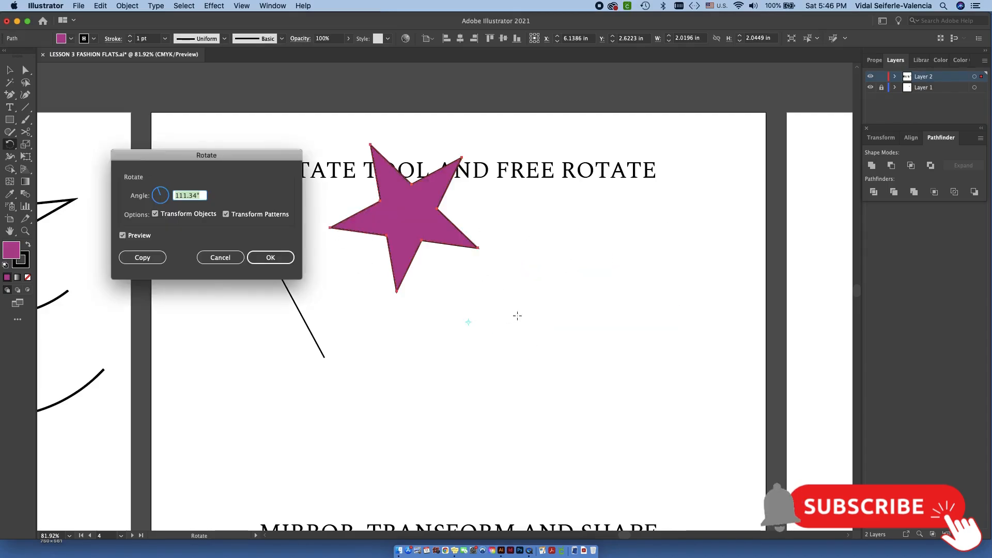
pyautogui.click(220, 258)
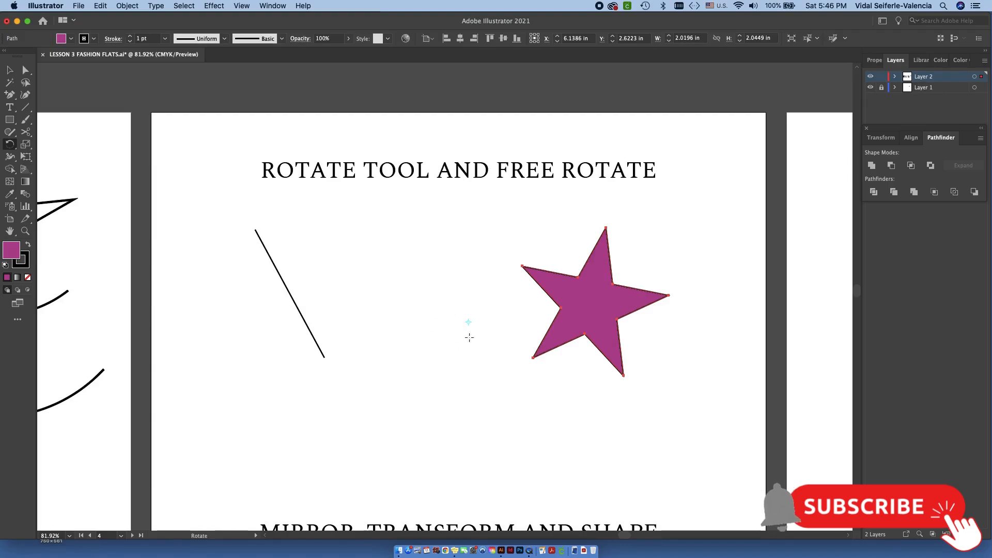
pyautogui.moveTo(668, 296); pyautogui.dragTo(439, 228)
pyautogui.press('super+z')
pyautogui.press('v')
# - Try to move the line's upper anchor point with Direct Selection, undo the move, and clear the selection
pyautogui.click(269, 271)
pyautogui.click(25, 69)
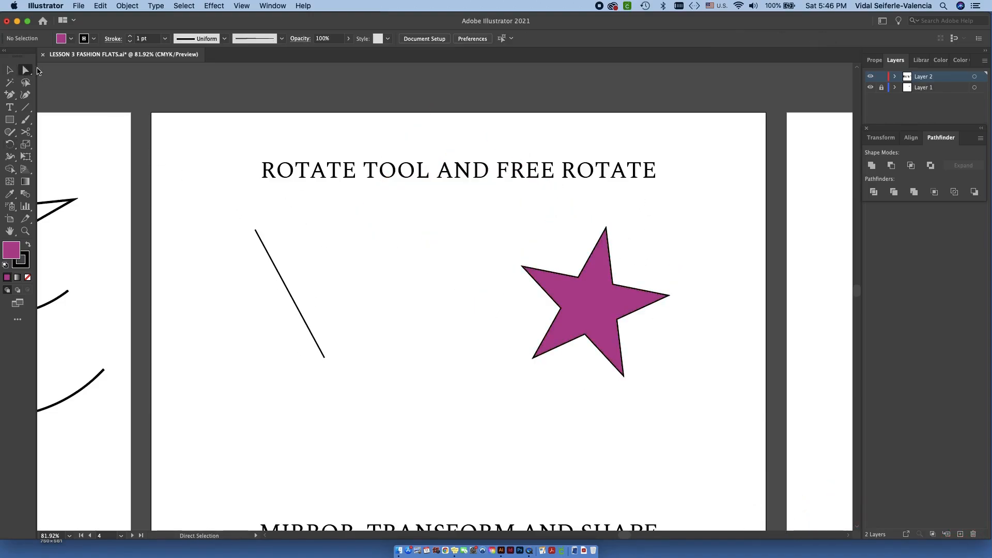
pyautogui.moveTo(255, 235); pyautogui.dragTo(324, 267)
pyautogui.press('super+z')
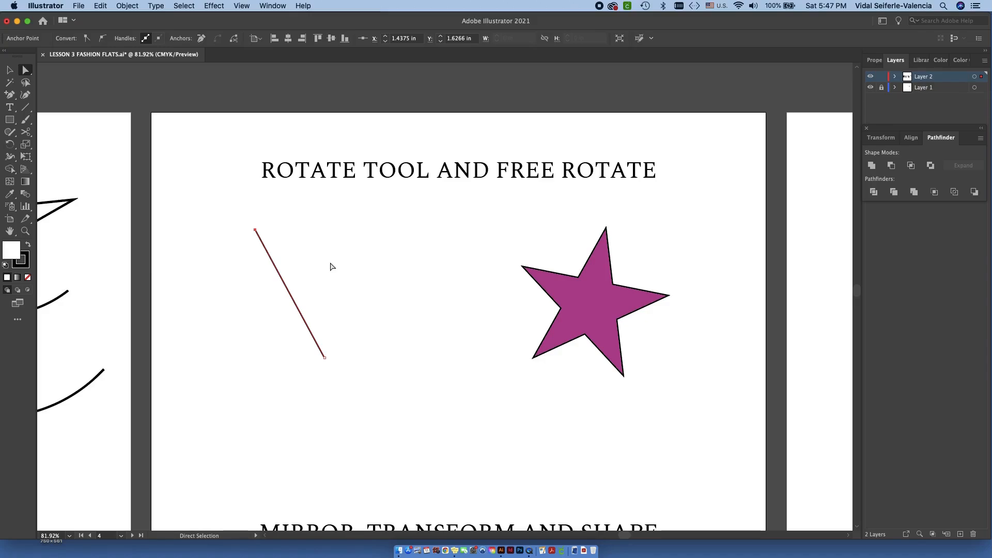
pyautogui.click(589, 298)
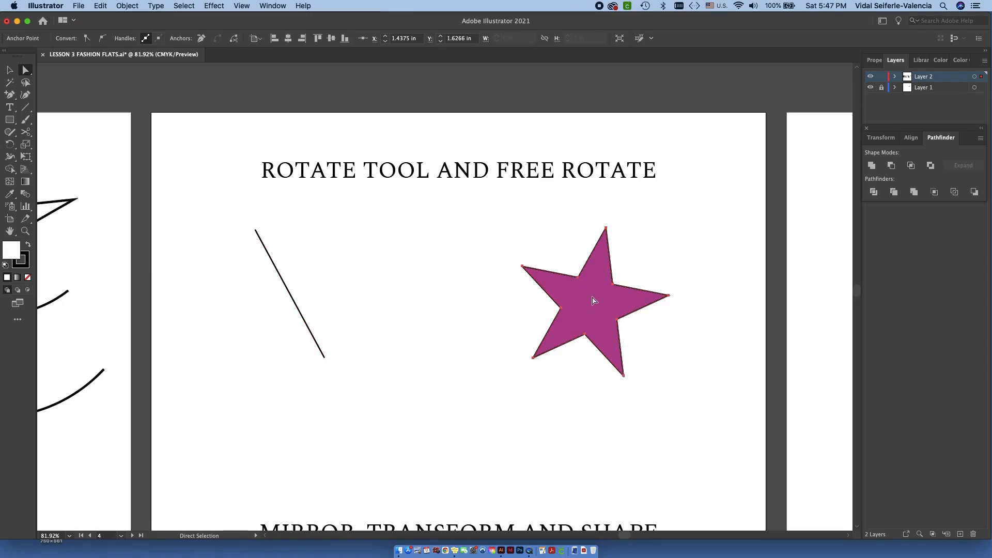
pyautogui.press('v')
pyautogui.click(426, 245)
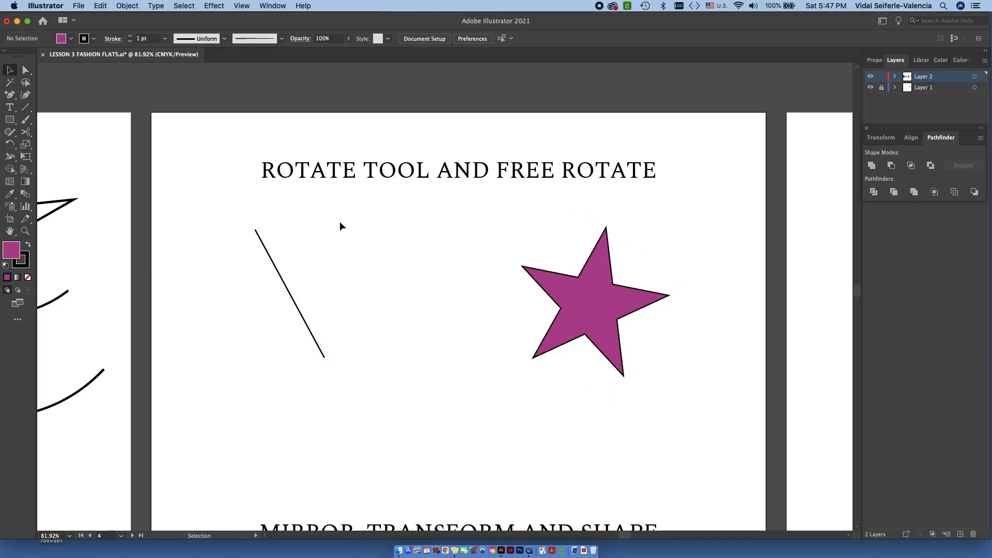
# - Rotate the star freely counterclockwise by a corner of its bounding box, and deselect it
pyautogui.click(598, 310)
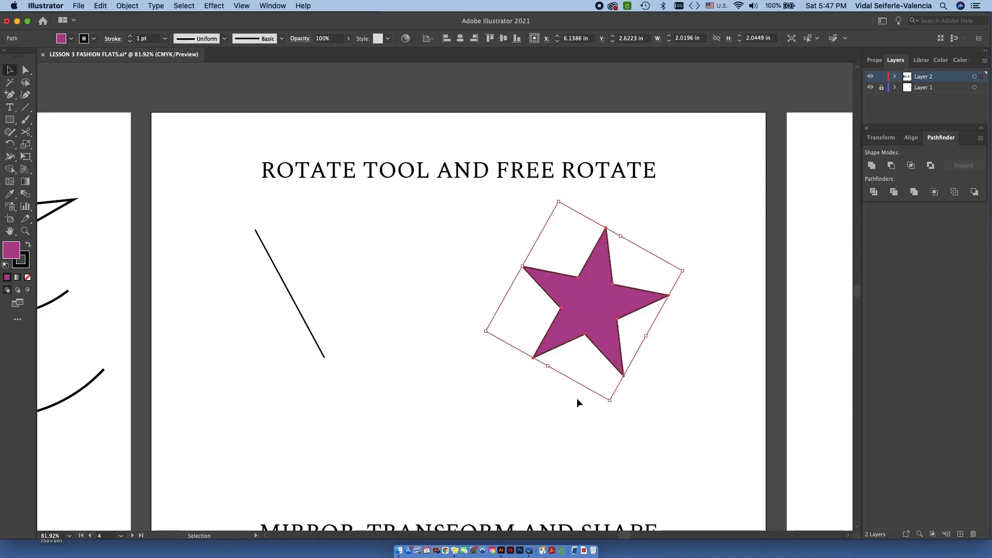
pyautogui.moveTo(558, 197); pyautogui.dragTo(499, 257)
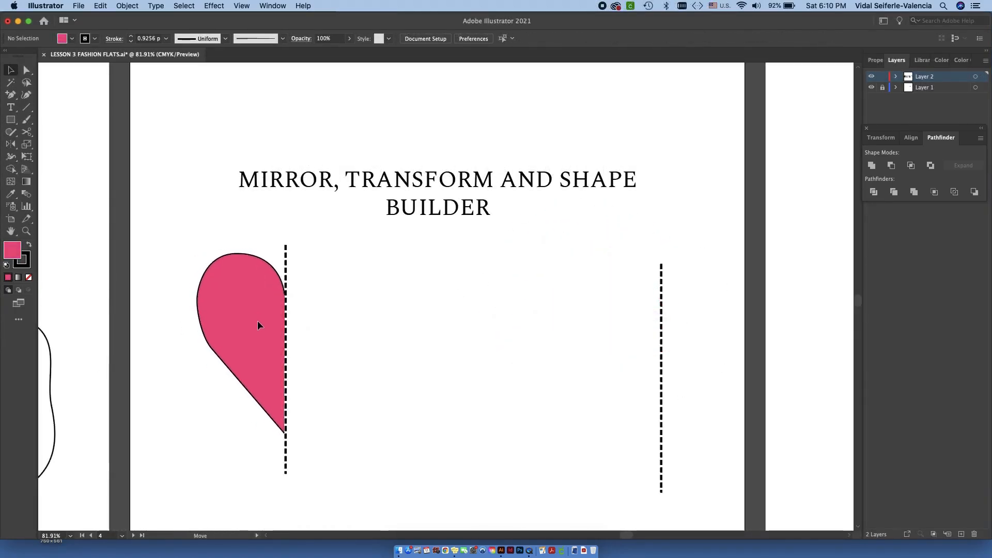
pyautogui.click(257, 320)
pyautogui.click(339, 305)
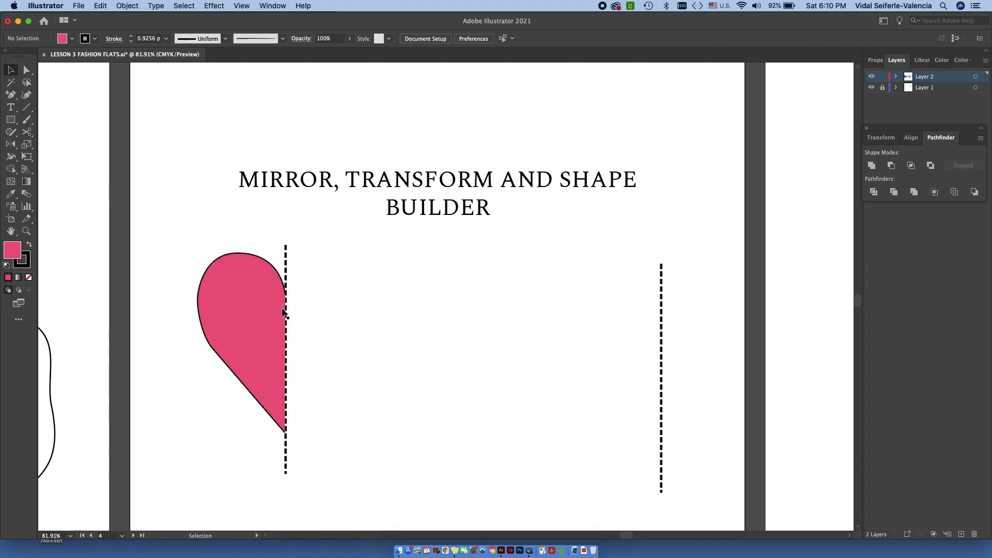
# - Duplicate the pink half-heart and place the copy to the right of the dashed line
pyautogui.click(254, 327)
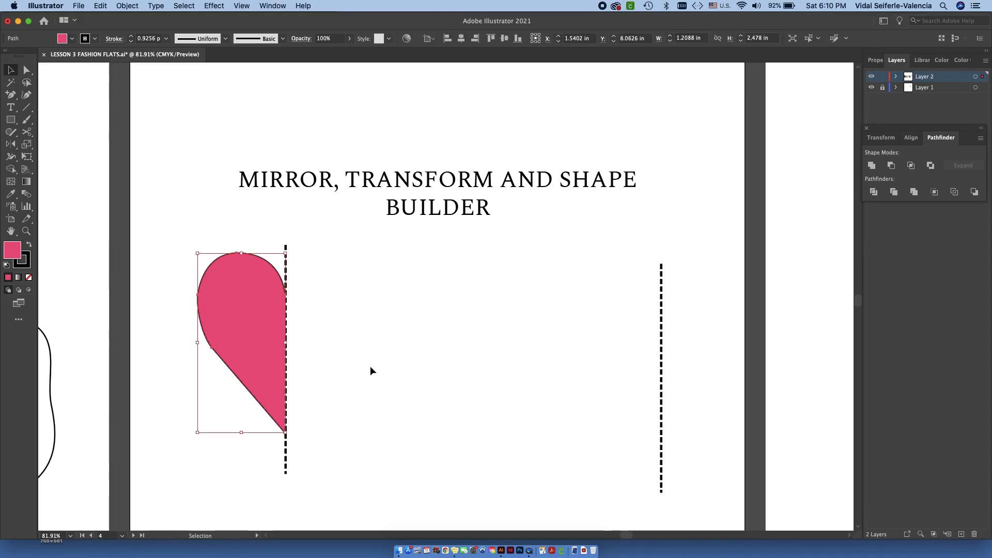
pyautogui.press('super+v')
pyautogui.moveTo(436, 284); pyautogui.dragTo(366, 356)
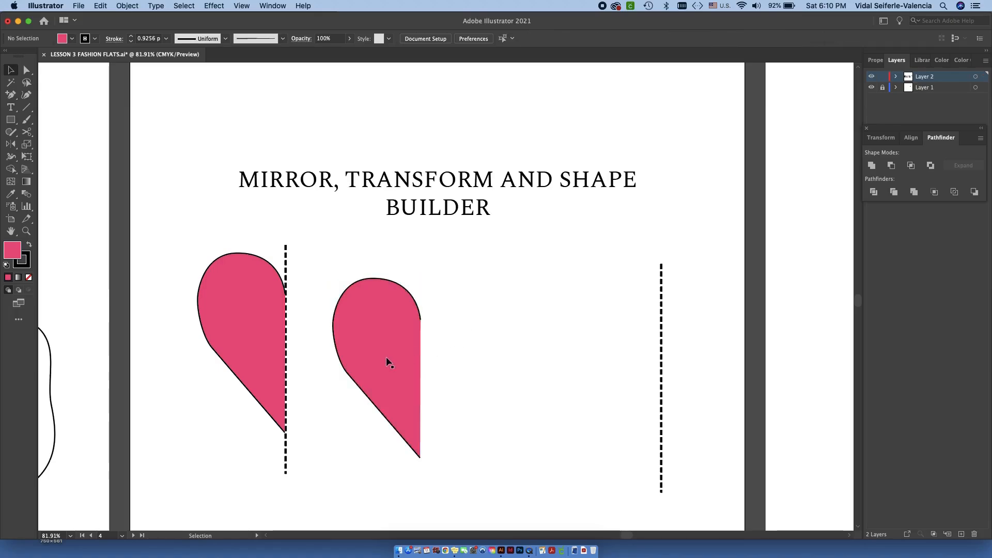
# - Reflect the copied half-heart across the vertical axis
pyautogui.click(129, 6)
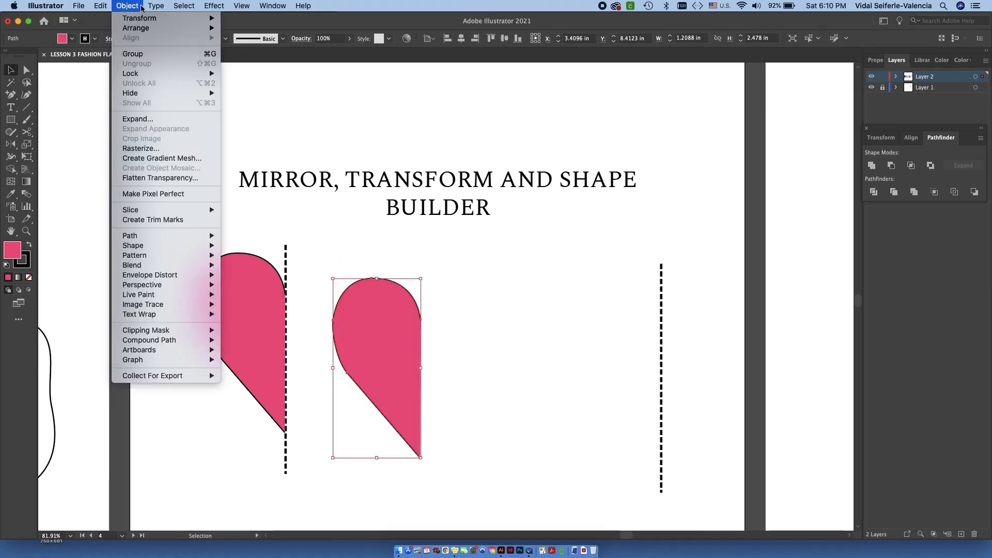
pyautogui.moveTo(143, 19)
pyautogui.click(246, 57)
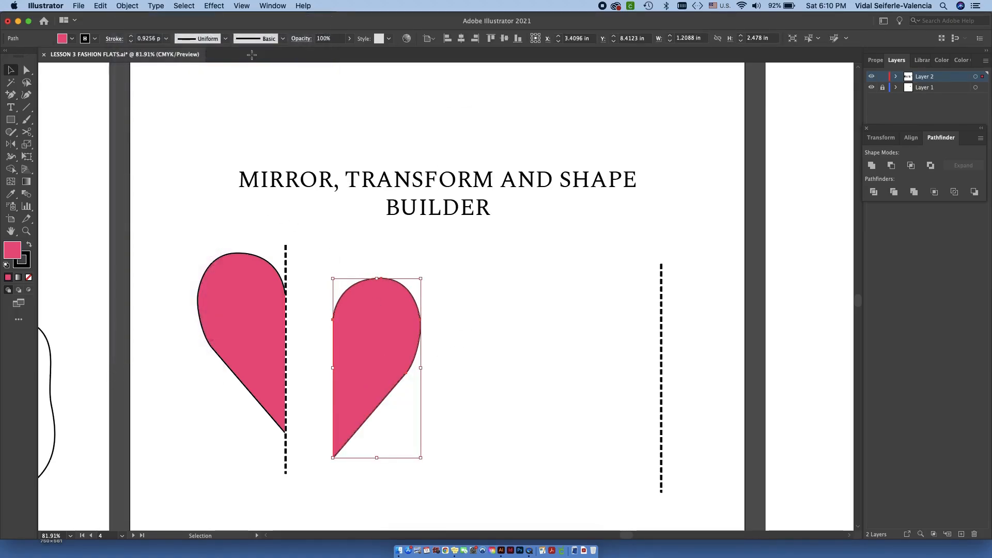
pyautogui.click(473, 160)
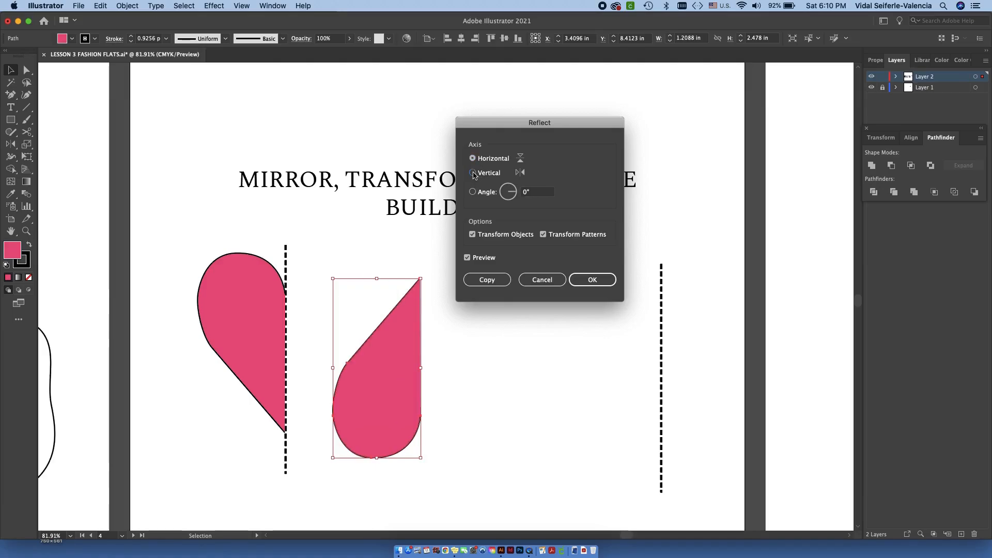
pyautogui.click(473, 172)
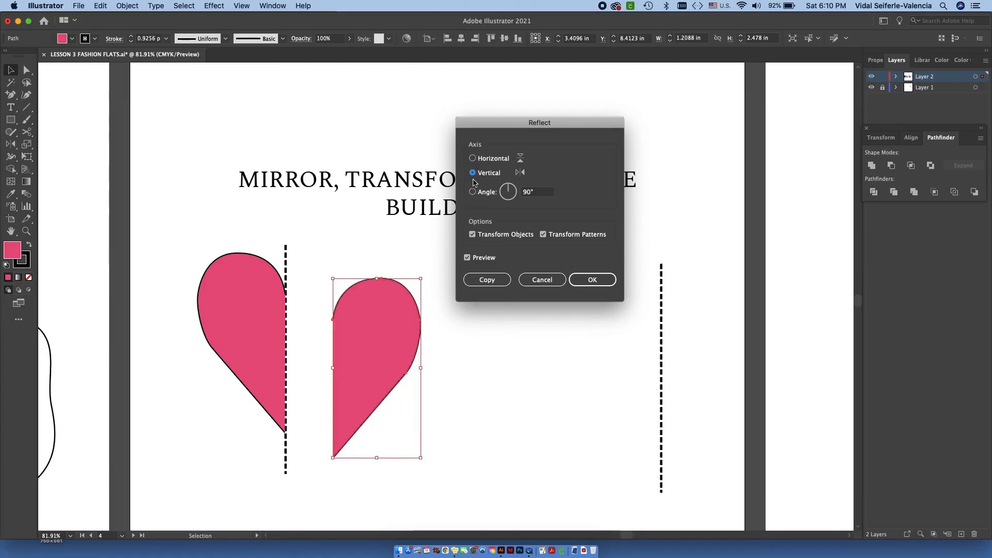
pyautogui.click(591, 280)
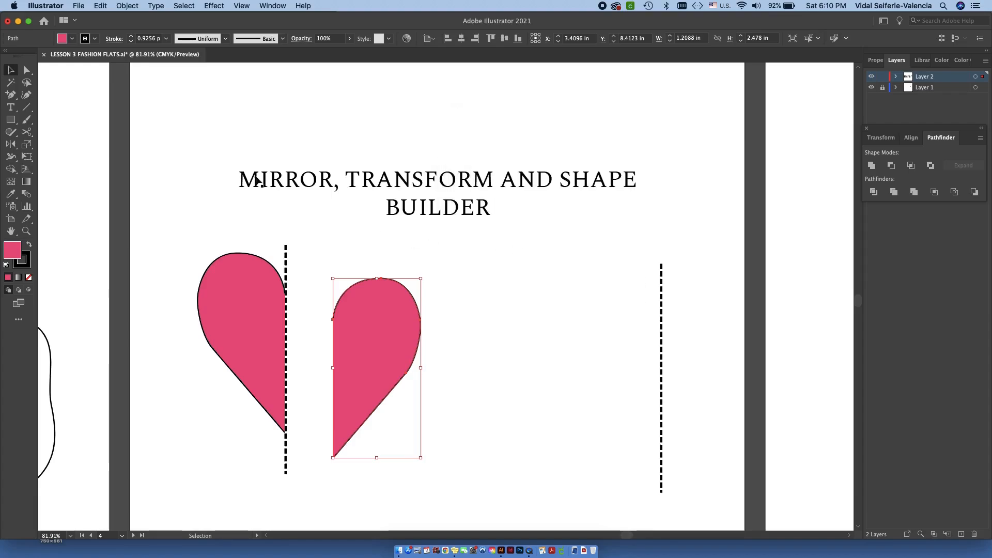
# - Move the reflected half-heart against the original along the dashed line, and delete the reflected half
pyautogui.moveTo(407, 339); pyautogui.dragTo(349, 317)
pyautogui.press('super+shift+a')
pyautogui.click(346, 313)
pyautogui.click(456, 323)
pyautogui.click(343, 328)
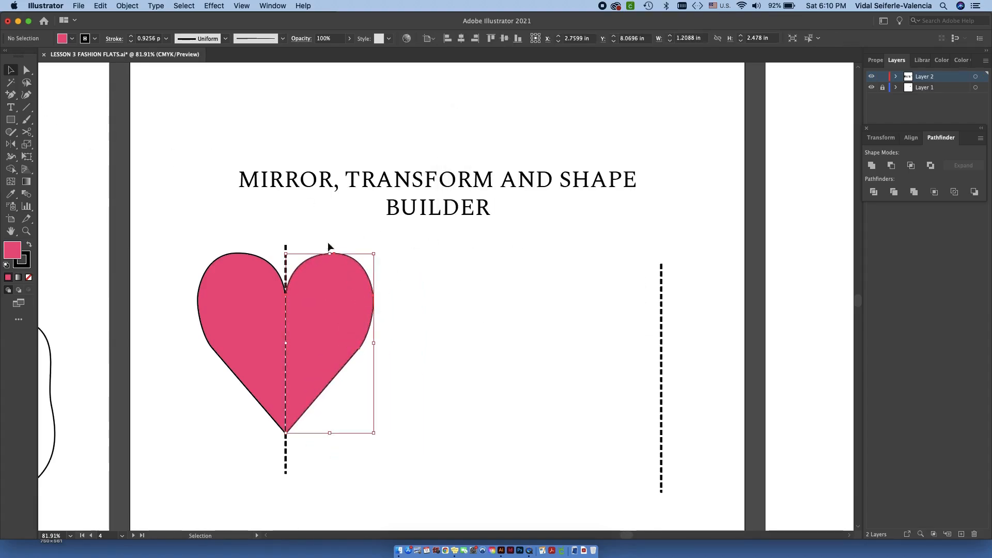
pyautogui.press('Delete')
pyautogui.click(264, 297)
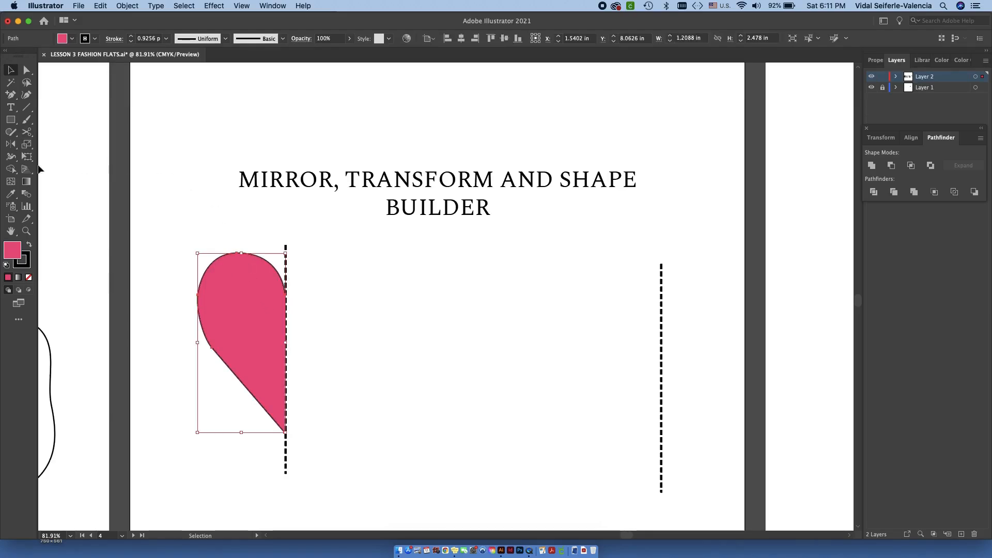
pyautogui.click(11, 145)
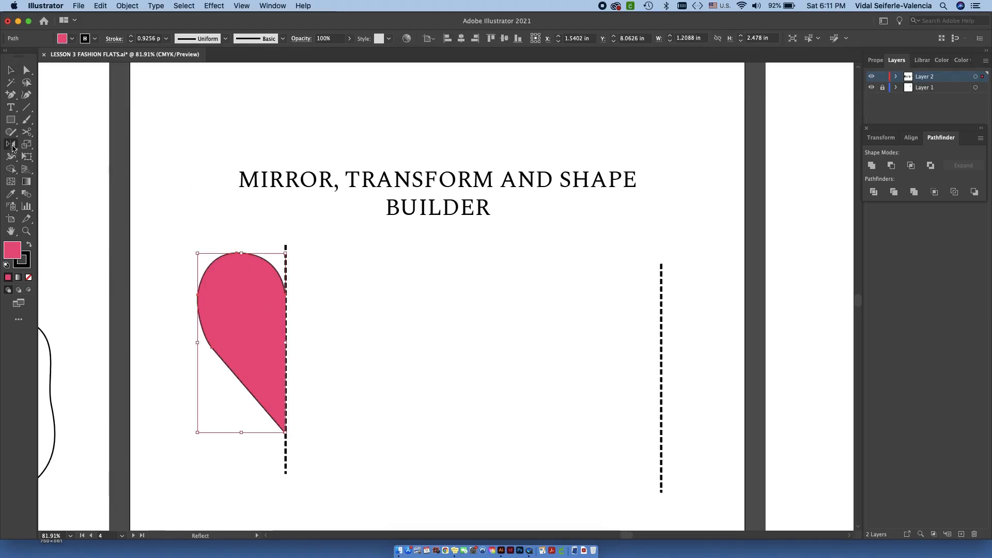
pyautogui.click(11, 146)
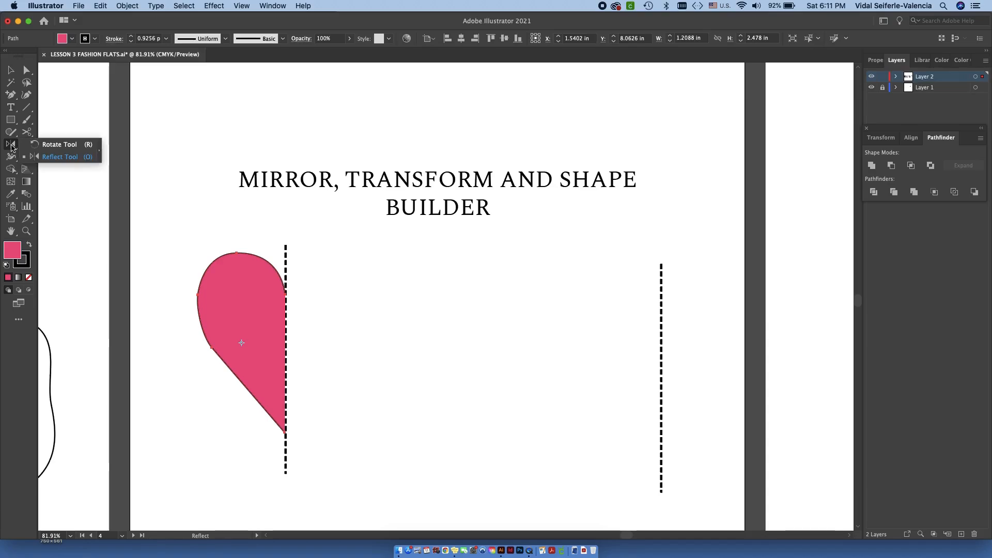
pyautogui.click(41, 157)
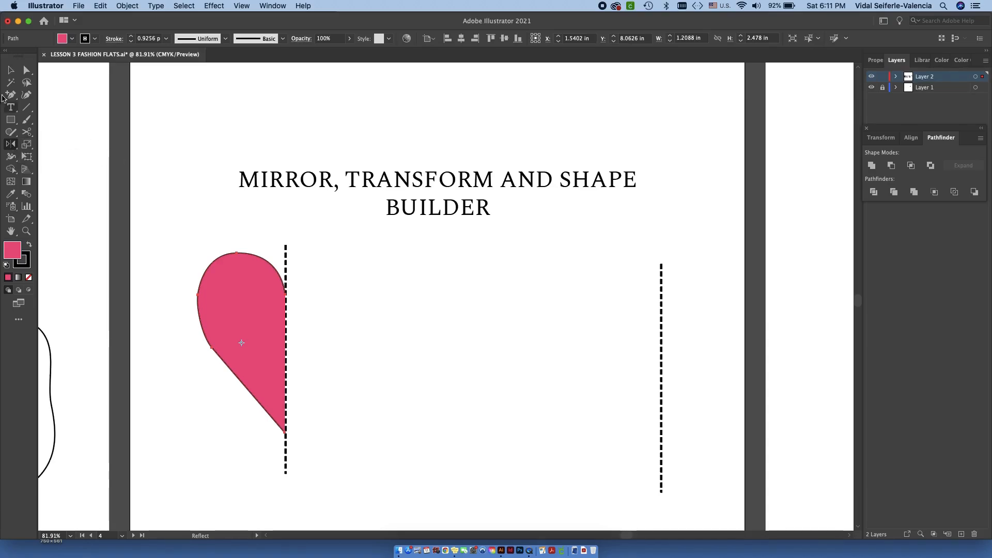
pyautogui.click(11, 70)
pyautogui.click(369, 336)
# - Complete the heart by reflecting a copy of the half-heart across the dashed centre line with the Reflect tool, and deselect it
pyautogui.click(254, 335)
pyautogui.click(12, 145)
pyautogui.click(286, 260)
pyautogui.moveTo(287, 453); pyautogui.dragTo(287, 451)
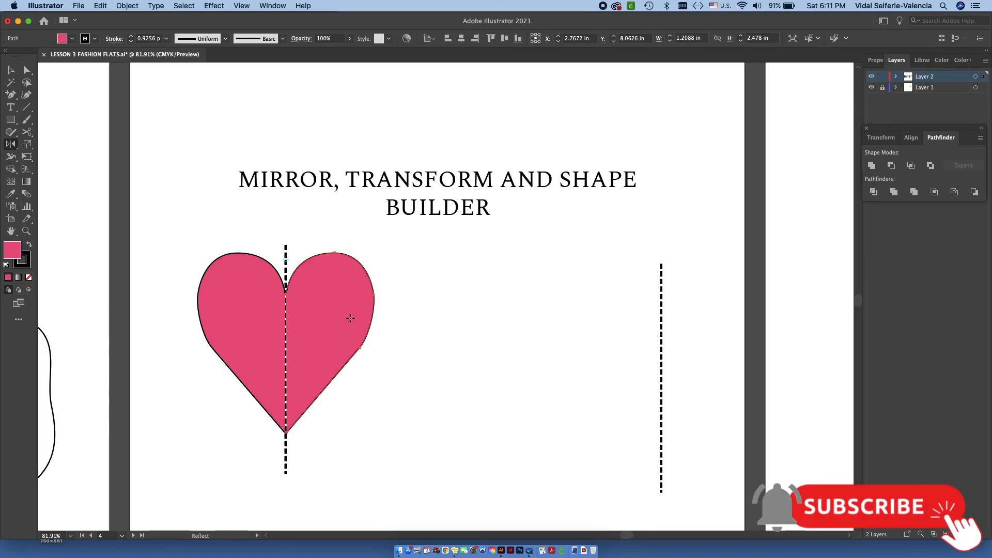
pyautogui.press('v')
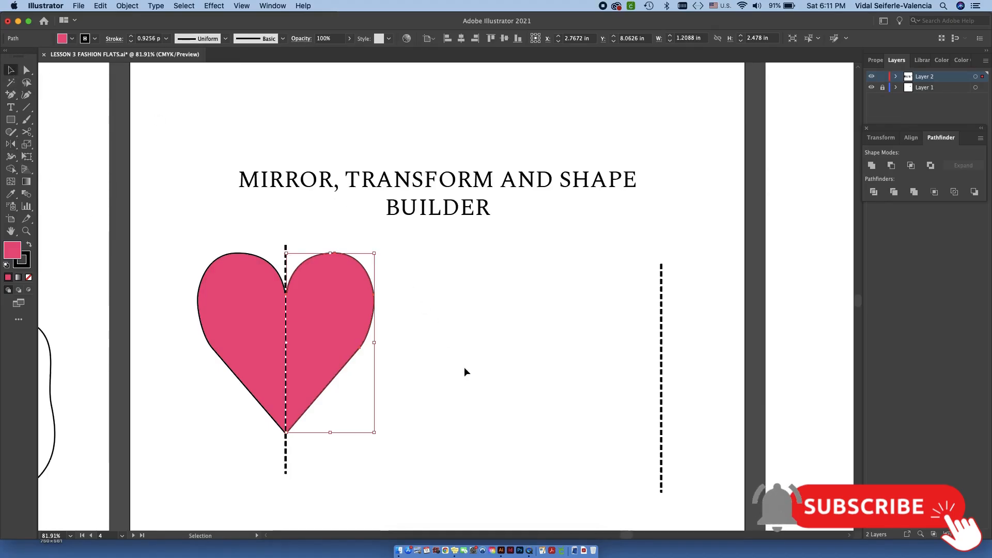
pyautogui.click(462, 364)
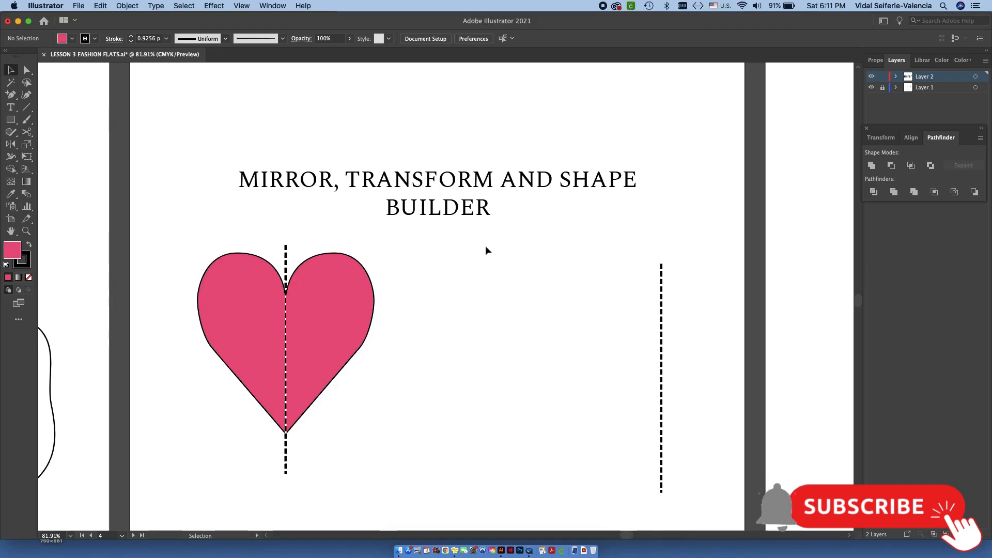
pyautogui.moveTo(296, 262); pyautogui.dragTo(414, 263)
pyautogui.click(297, 245)
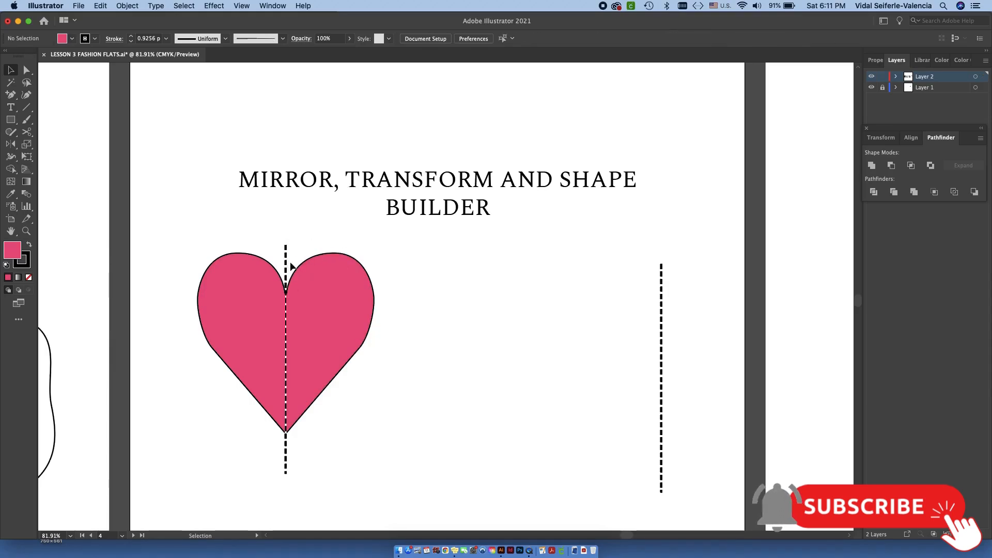
# - Draw a short horizontal line segment in the empty area beside the heart's lower half, and deselect it
pyautogui.press('\\')
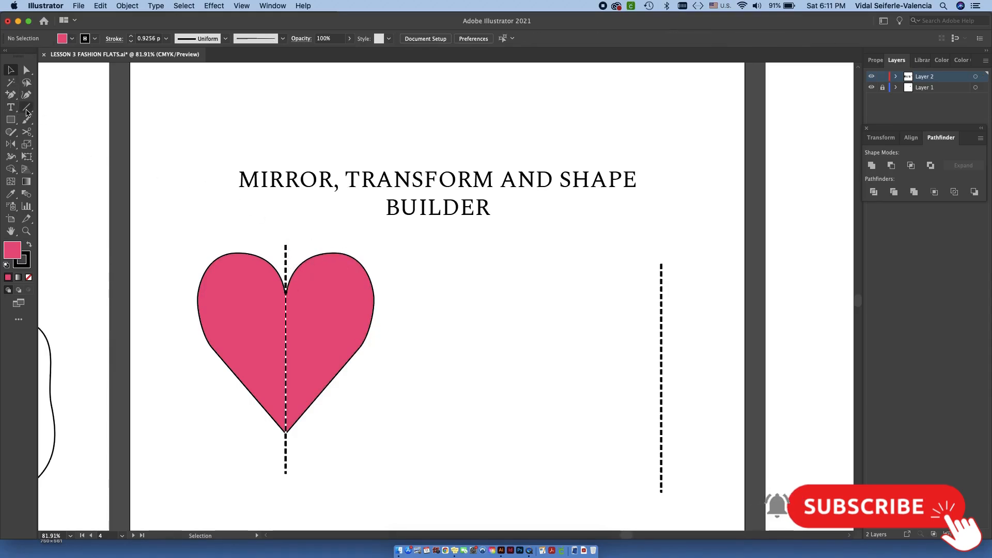
pyautogui.click(413, 352)
pyautogui.click(513, 352)
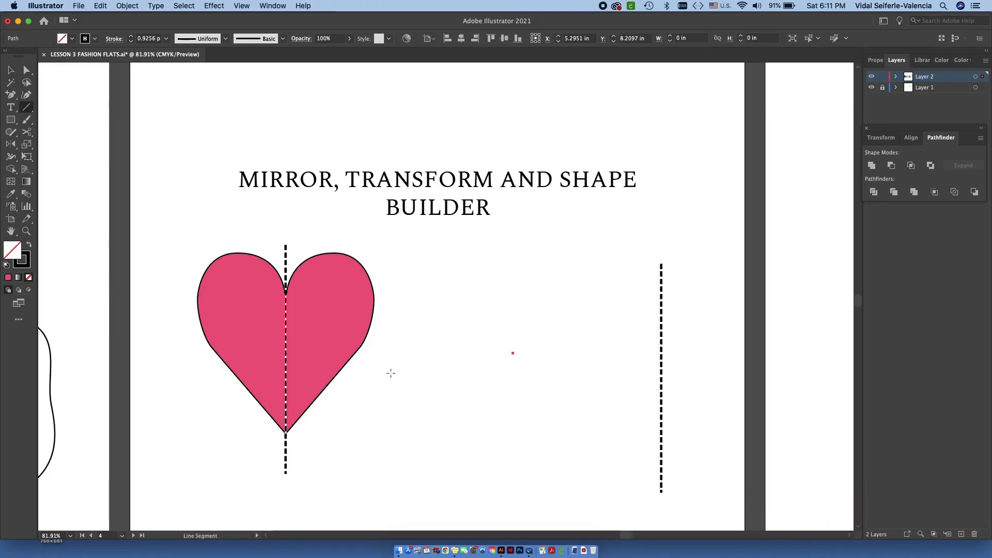
pyautogui.moveTo(368, 390); pyautogui.dragTo(463, 390)
pyautogui.press('v')
pyautogui.click(531, 392)
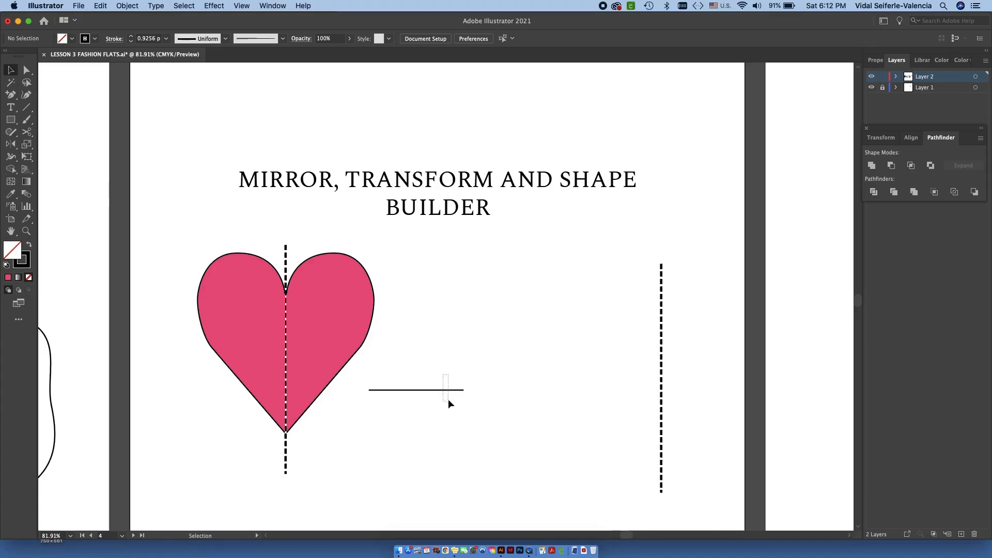
# - Place a copy of the short horizontal line level with the original, leaving a small gap between the two segments
pyautogui.click(451, 391)
pyautogui.moveTo(451, 391); pyautogui.dragTo(560, 391)
pyautogui.click(556, 416)
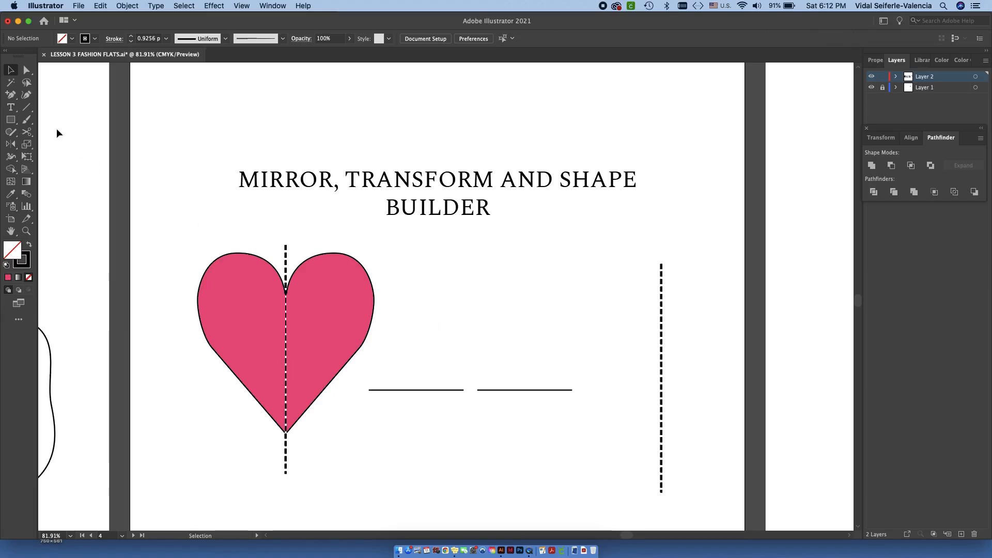
# - Join the facing end points of the two horizontal line segments into one continuous path
pyautogui.click(27, 71)
pyautogui.moveTo(452, 372); pyautogui.dragTo(510, 397)
pyautogui.click(128, 5)
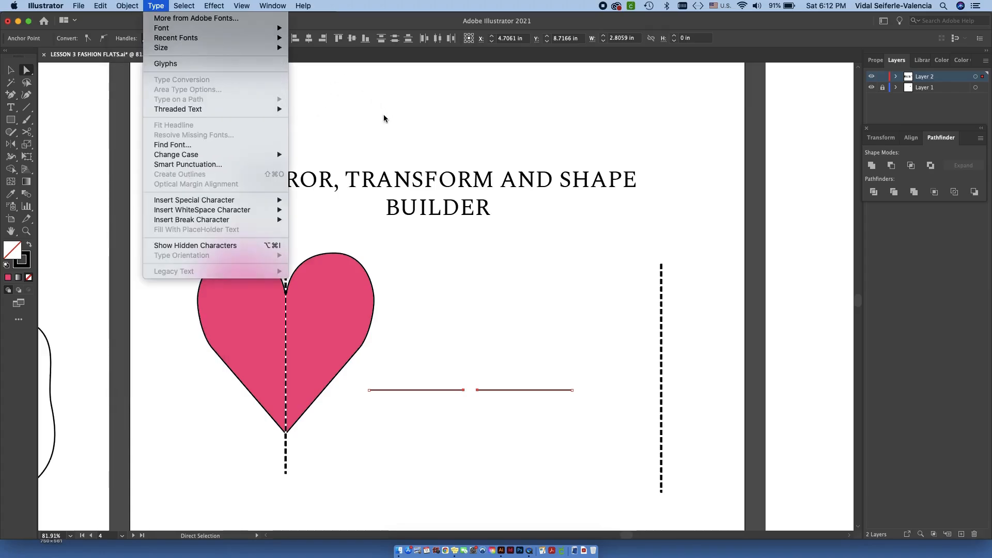
pyautogui.click(393, 116)
pyautogui.press('super+j')
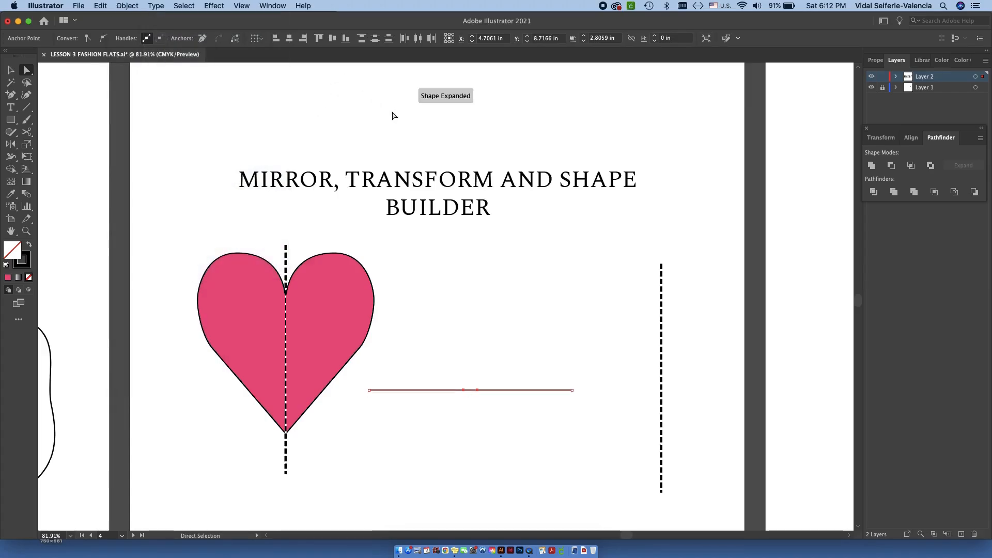
# - Select the joined horizontal line beside the heart and delete it
pyautogui.click(11, 69)
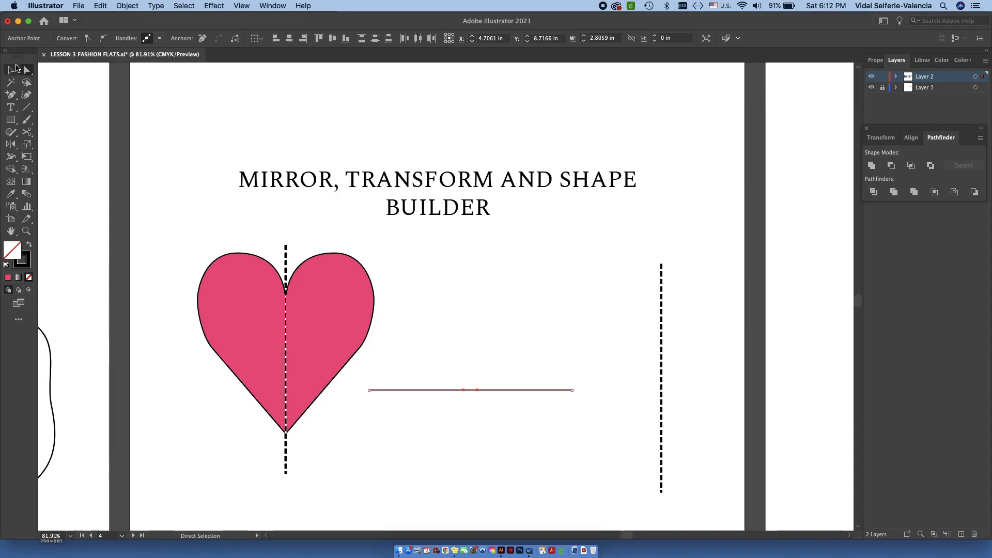
pyautogui.click(495, 368)
pyautogui.click(514, 391)
pyautogui.scroll(5, 466, 405)
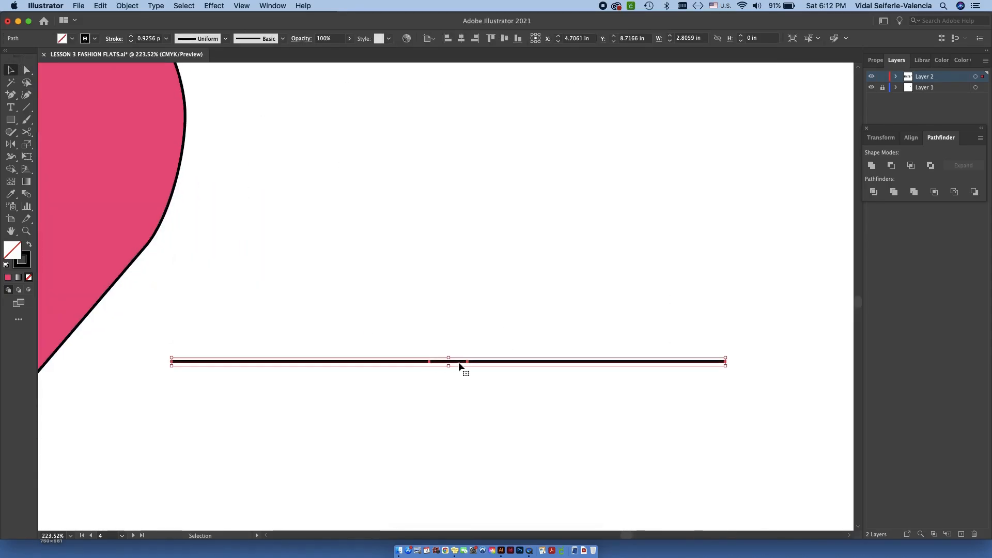
pyautogui.scroll(-5, 462, 365)
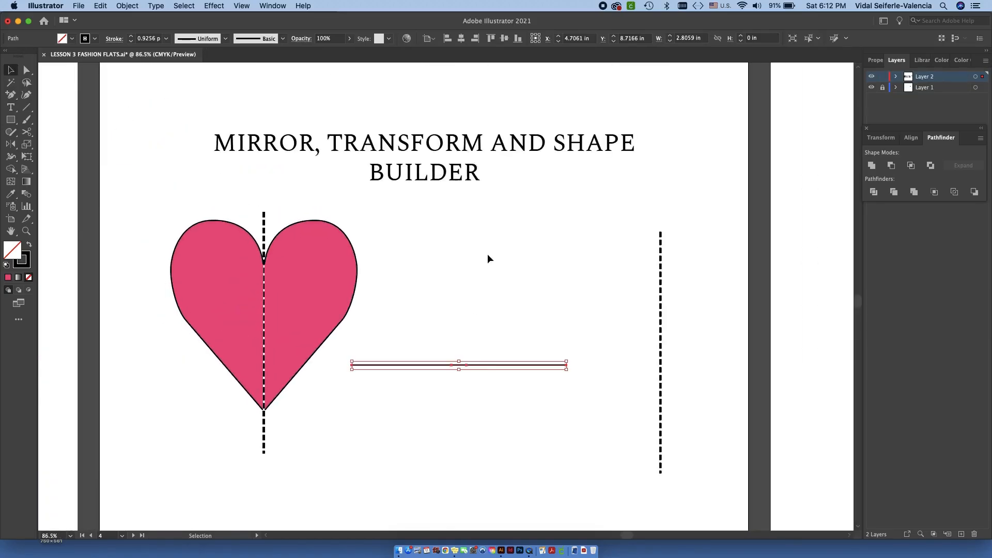
pyautogui.press('Delete')
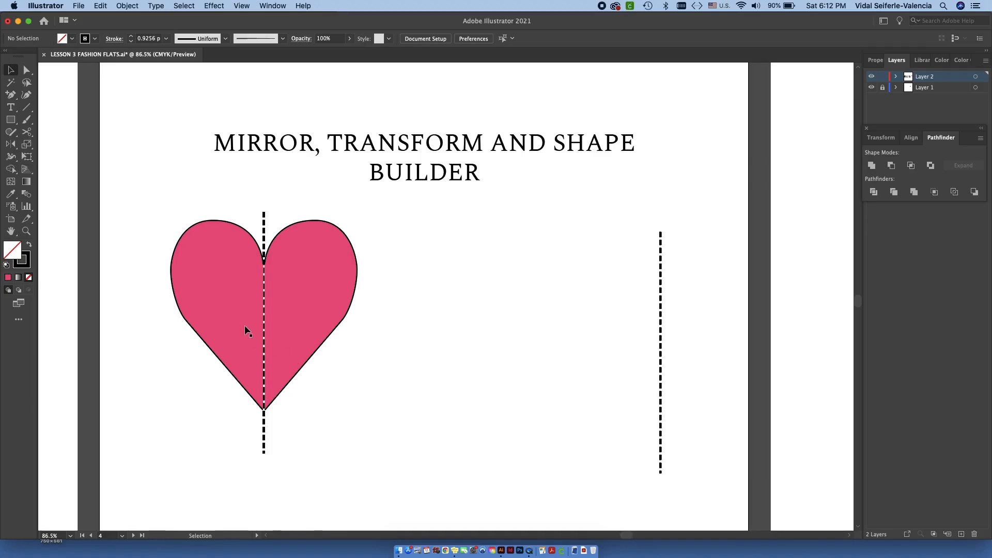
# - Shift the heart's right half slightly toward the left half so the two overlap along the dashed centre line
pyautogui.click(231, 280)
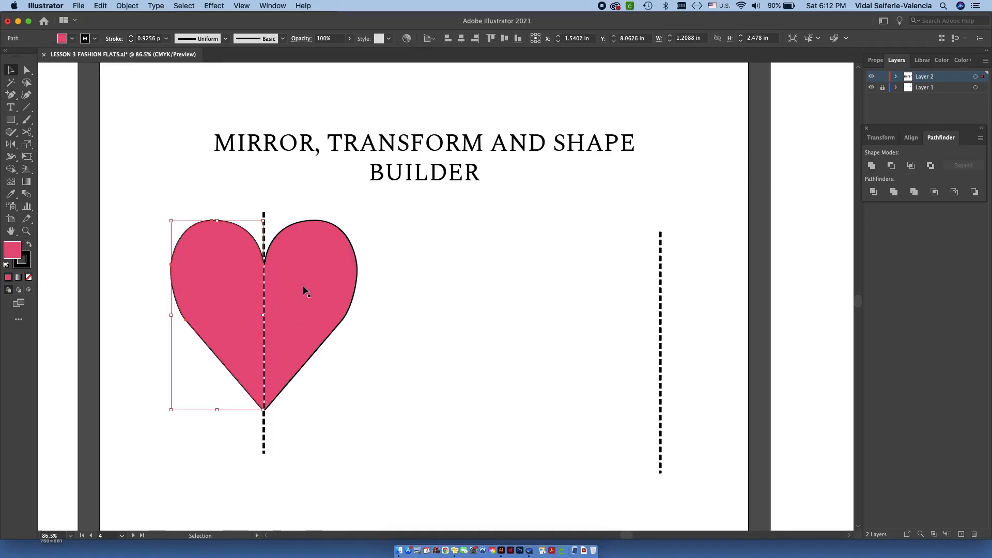
pyautogui.click(339, 337)
pyautogui.moveTo(247, 282); pyautogui.dragTo(363, 251)
pyautogui.moveTo(433, 279); pyautogui.dragTo(420, 295)
pyautogui.scroll(5, 423, 283)
pyautogui.click(532, 240)
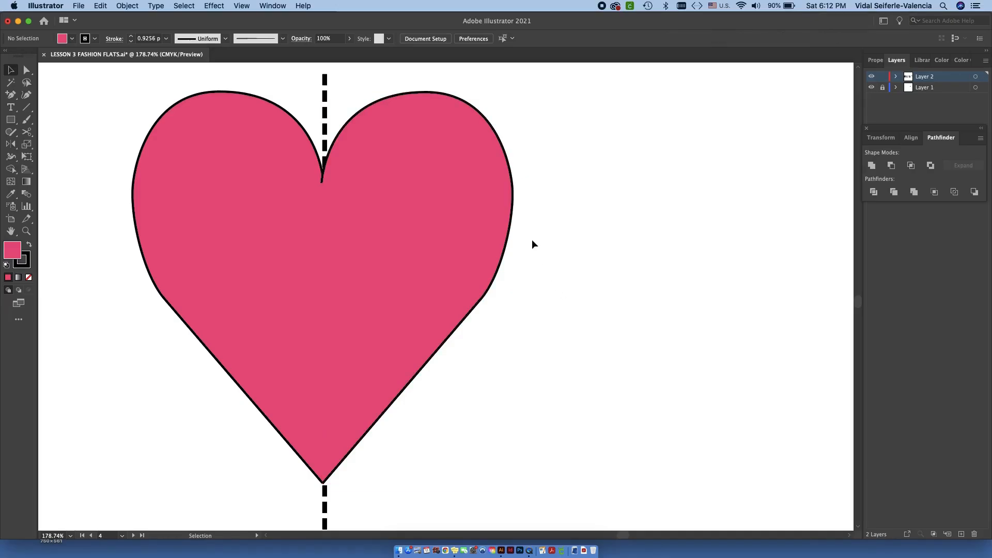
# - Merge both halves of the heart into a single shape with the Shape Builder tool
pyautogui.click(403, 271)
pyautogui.keyDown('shift'); pyautogui.click(243, 219); pyautogui.keyUp('shift')
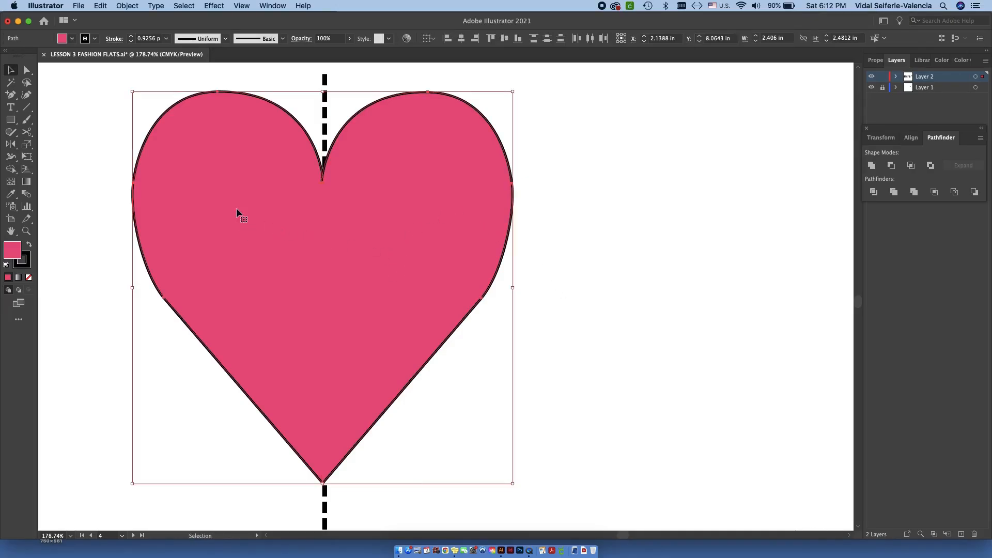
pyautogui.click(18, 170)
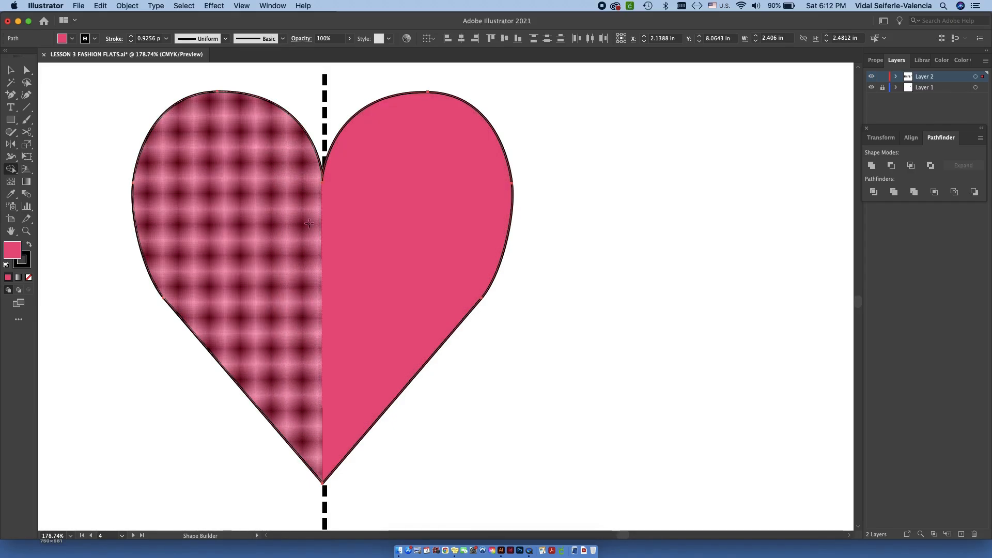
pyautogui.moveTo(205, 167)
pyautogui.mouseDown()
pyautogui.moveTo(235, 224)
pyautogui.moveTo(286, 264)
pyautogui.moveTo(348, 256)
pyautogui.moveTo(428, 194)
pyautogui.mouseUp()
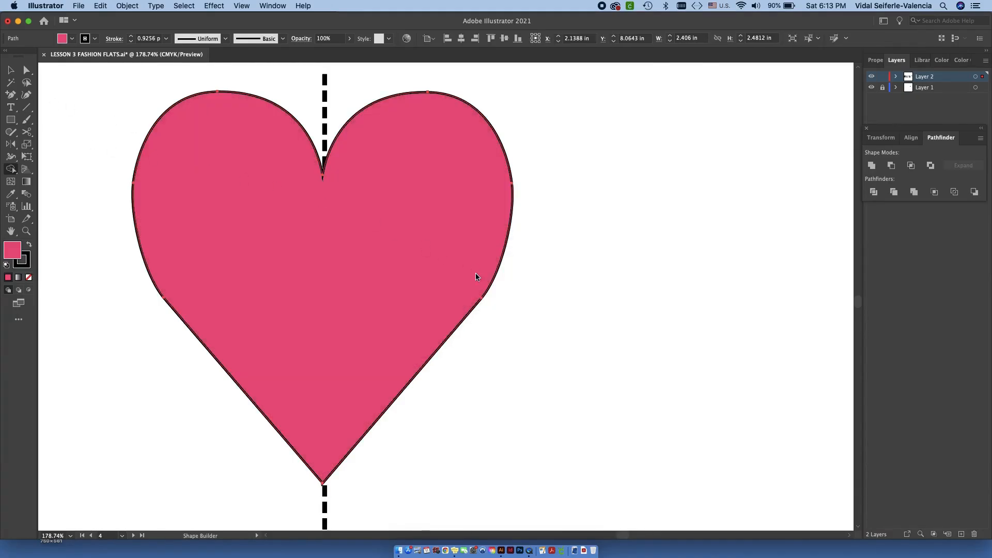
# - Move the merged heart off its dashed centre line into the empty area between the two dashed lines
pyautogui.click(10, 71)
pyautogui.click(559, 228)
pyautogui.moveTo(465, 243); pyautogui.dragTo(717, 246)
pyautogui.click(452, 388)
pyautogui.scroll(-6, 522, 293)
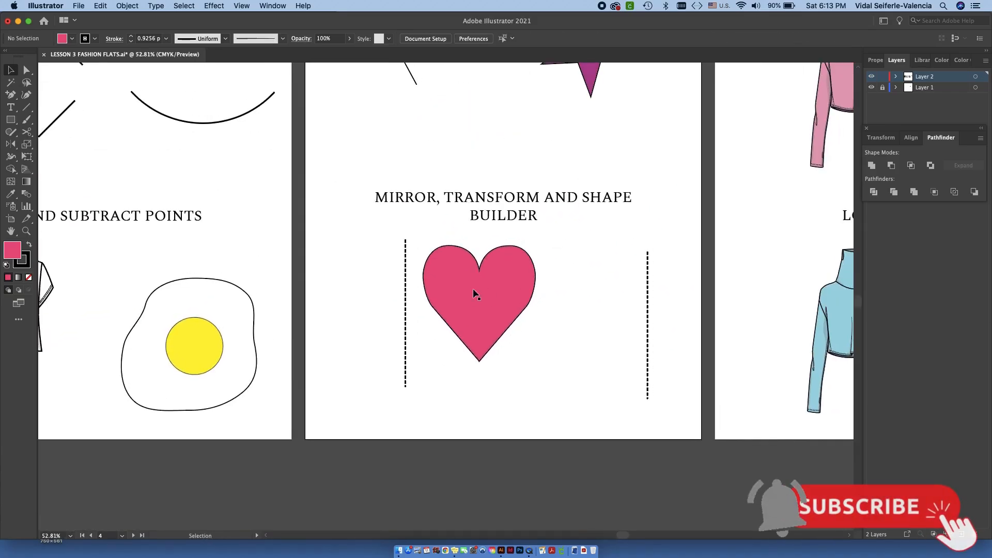
pyautogui.moveTo(470, 291); pyautogui.dragTo(483, 318)
# - Select all the pieces of the pink turtleneck on the Grouping artboard
pyautogui.moveTo(720, 146); pyautogui.dragTo(488, 267)
pyautogui.scroll(3, 487, 266)
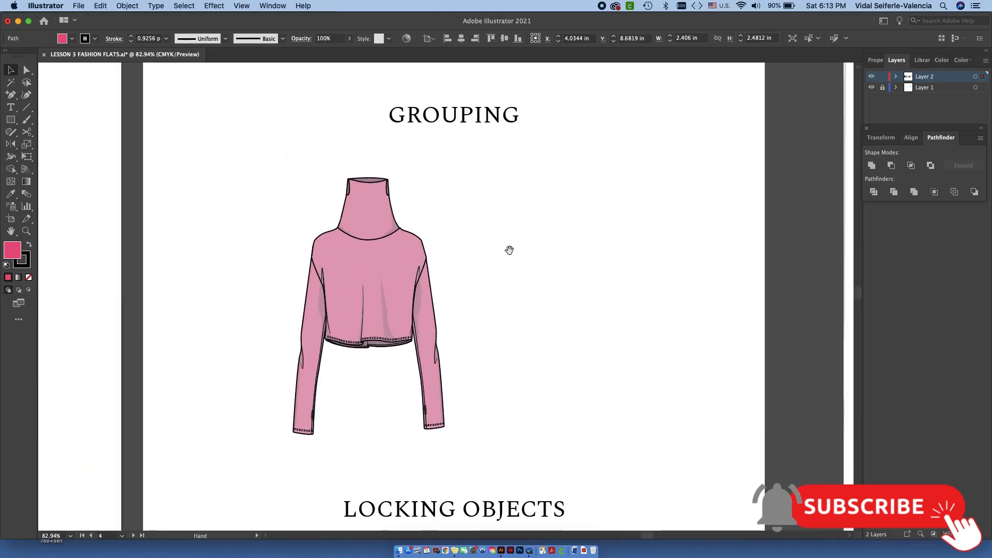
pyautogui.scroll(2, 492, 242)
pyautogui.moveTo(546, 219); pyautogui.dragTo(526, 243)
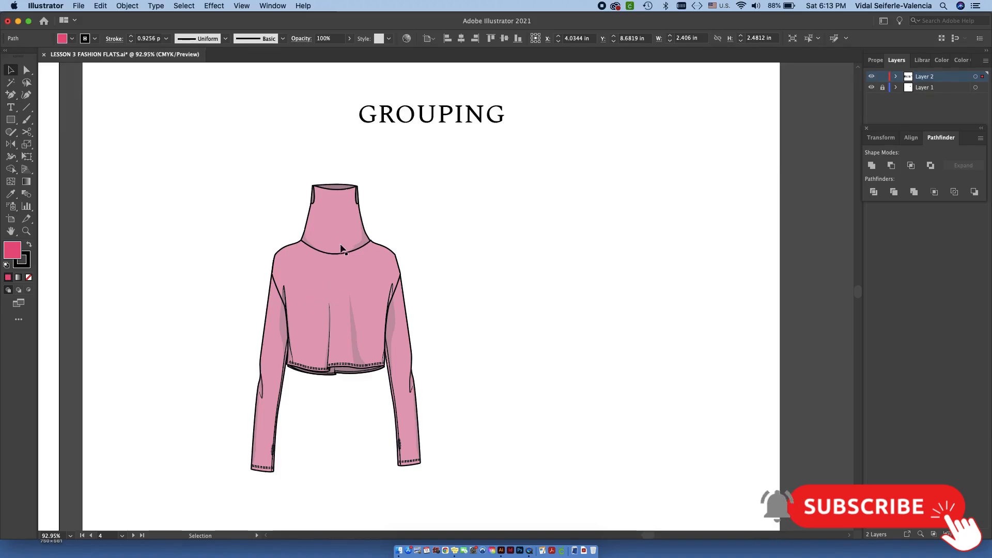
pyautogui.moveTo(199, 161); pyautogui.dragTo(225, 142)
pyautogui.press('super+z')
pyautogui.moveTo(418, 268); pyautogui.dragTo(439, 456)
pyautogui.moveTo(450, 478); pyautogui.dragTo(197, 172)
# - Pull the pink turtleneck apart by moving its right-hand sleeve, body and collar away as separate pieces
pyautogui.click(27, 83)
pyautogui.moveTo(395, 226)
pyautogui.mouseDown()
pyautogui.moveTo(383, 193)
pyautogui.moveTo(248, 196)
pyautogui.moveTo(218, 426)
pyautogui.moveTo(412, 511)
pyautogui.moveTo(455, 390)
pyautogui.moveTo(403, 229)
pyautogui.mouseUp()
pyautogui.press('v')
pyautogui.click(560, 373)
pyautogui.moveTo(397, 360); pyautogui.dragTo(540, 340)
pyautogui.moveTo(378, 288); pyautogui.dragTo(466, 296)
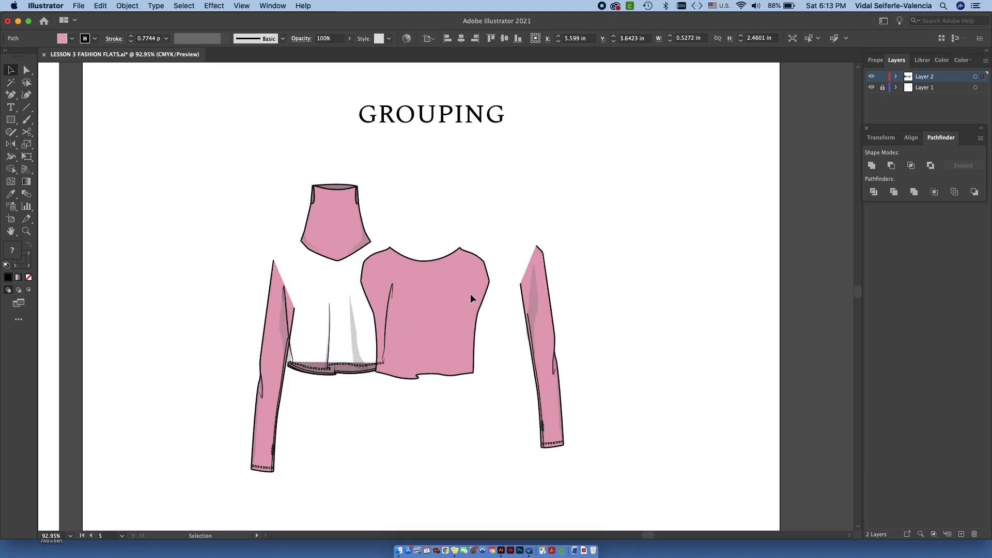
pyautogui.moveTo(333, 215); pyautogui.dragTo(453, 263)
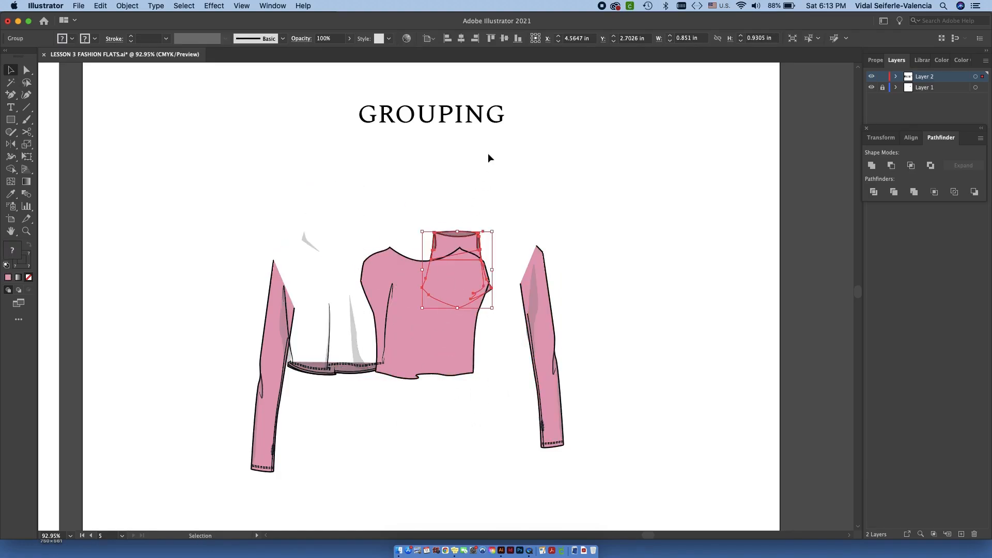
# - Undo the moves of the turtleneck's collar, body and sleeve, and clear the selection
pyautogui.press('super+z')
pyautogui.press('super+z')
pyautogui.press('super+z')
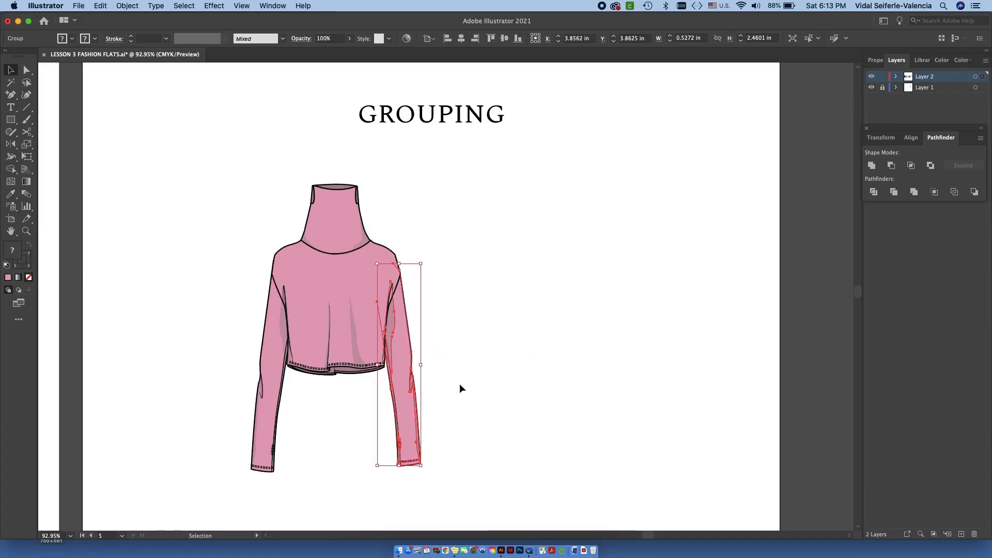
pyautogui.click(457, 383)
# - Try moving the right-hand sleeve away from the turtleneck and back by hand, and undo the moves
pyautogui.moveTo(411, 411); pyautogui.dragTo(470, 405)
pyautogui.click(513, 420)
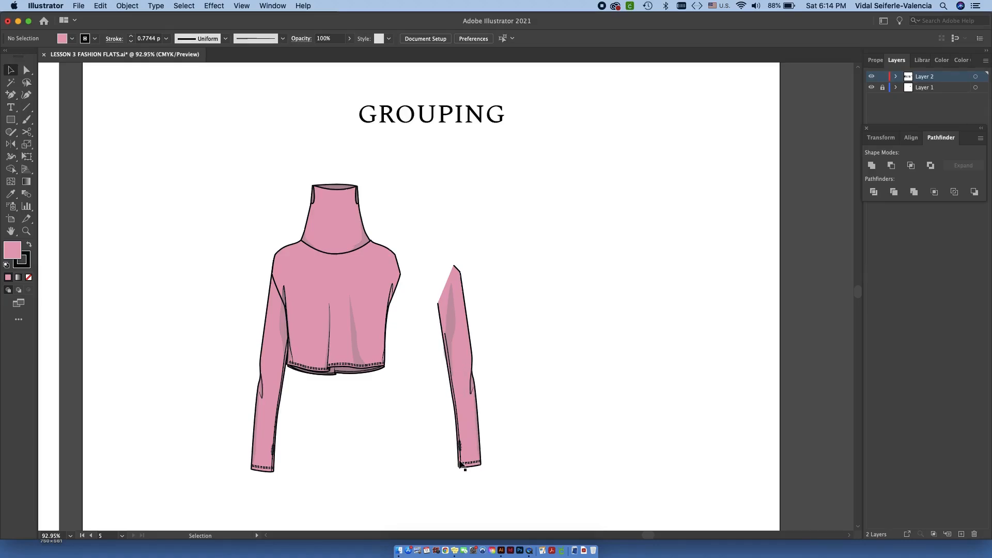
pyautogui.moveTo(468, 368); pyautogui.dragTo(403, 387)
pyautogui.click(466, 391)
pyautogui.press('super+z')
pyautogui.press('super+z')
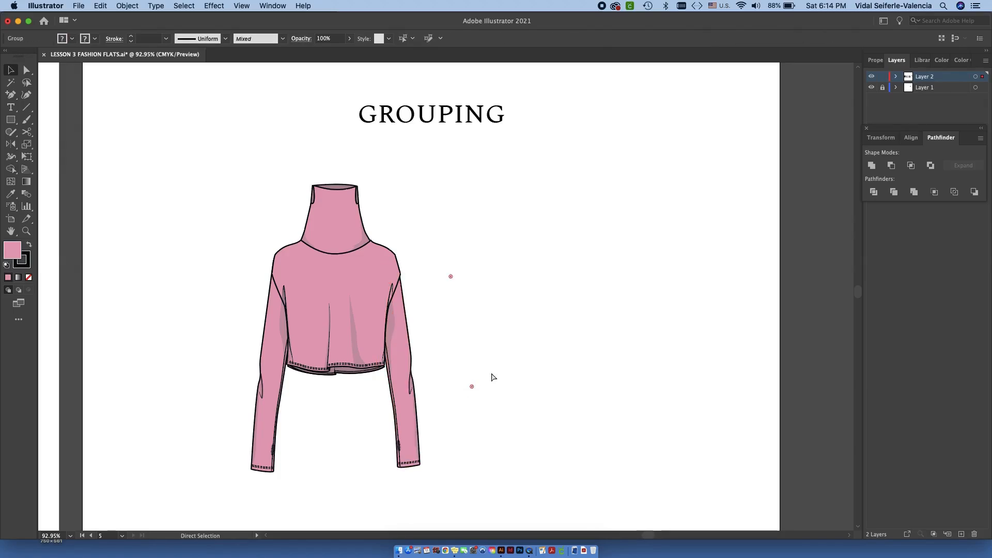
# - Group all the pieces of the pink turtleneck into one object and deselect it
pyautogui.click(536, 355)
pyautogui.moveTo(458, 488); pyautogui.dragTo(200, 165)
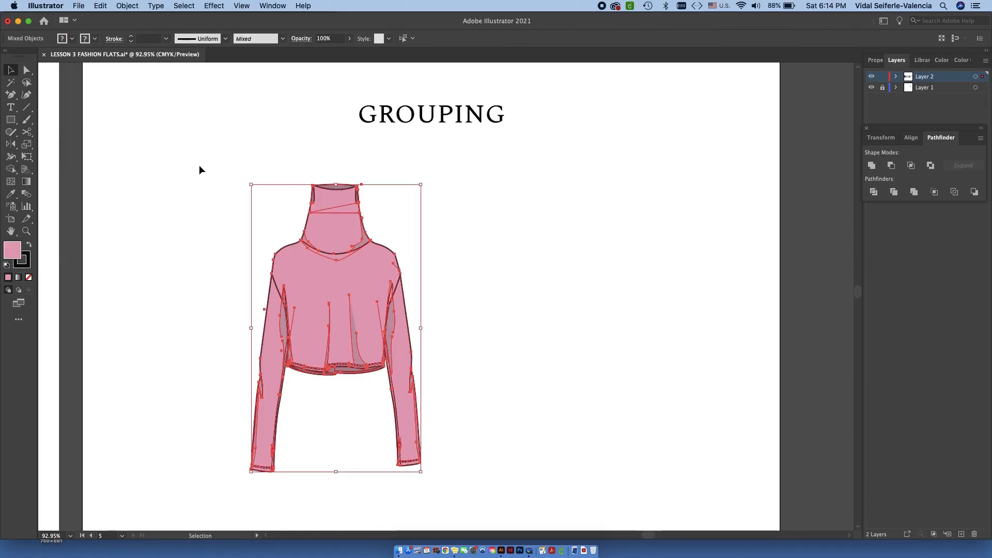
pyautogui.click(134, 6)
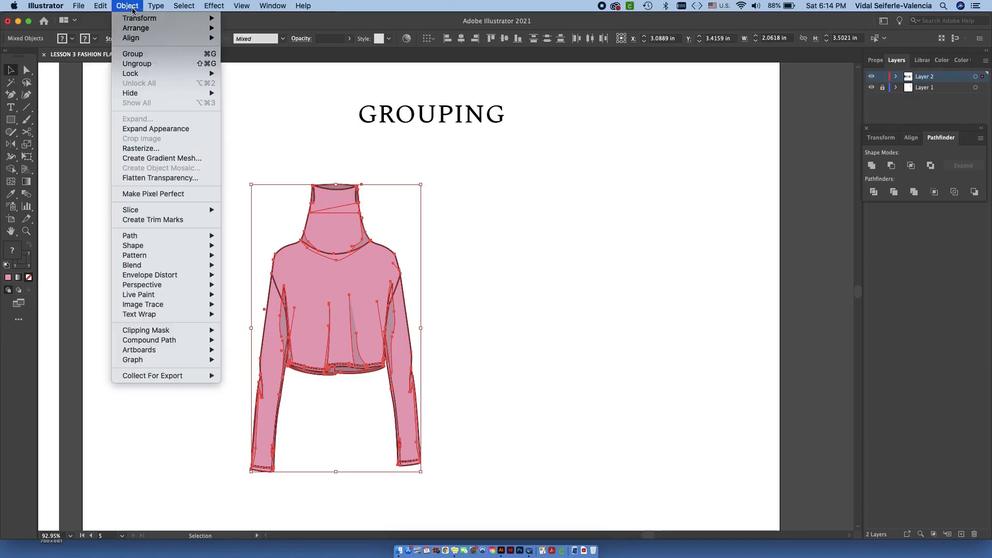
pyautogui.click(132, 54)
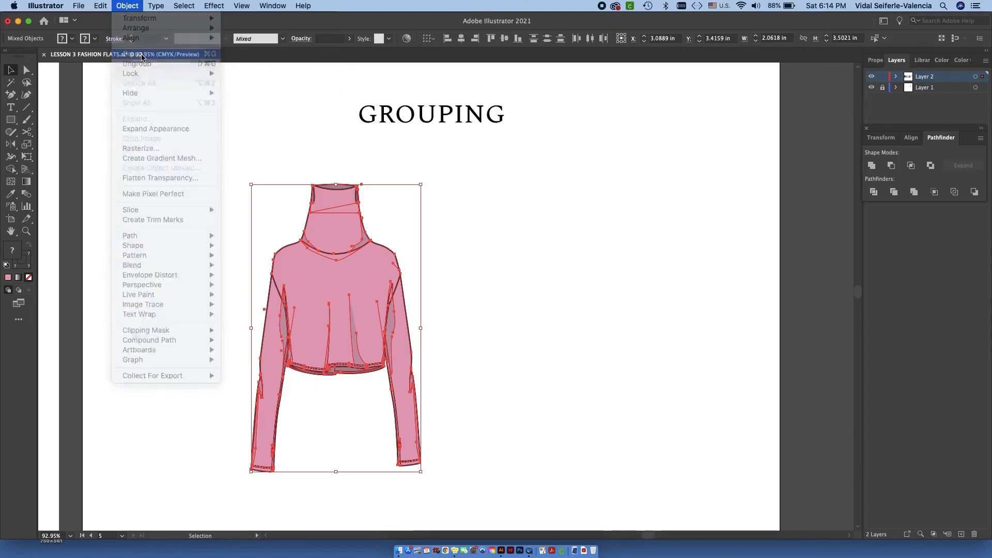
pyautogui.click(451, 327)
# - Move the grouped turtleneck back and forth across the artboard, leaving it near the artboard's left edge
pyautogui.moveTo(400, 298); pyautogui.dragTo(608, 281)
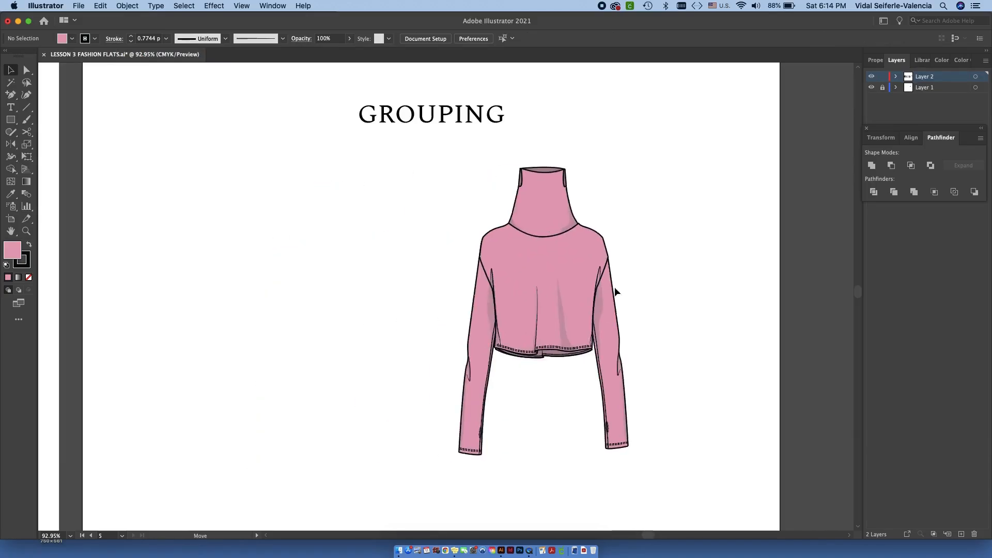
pyautogui.moveTo(480, 299); pyautogui.dragTo(288, 330)
pyautogui.moveTo(383, 306); pyautogui.dragTo(512, 278)
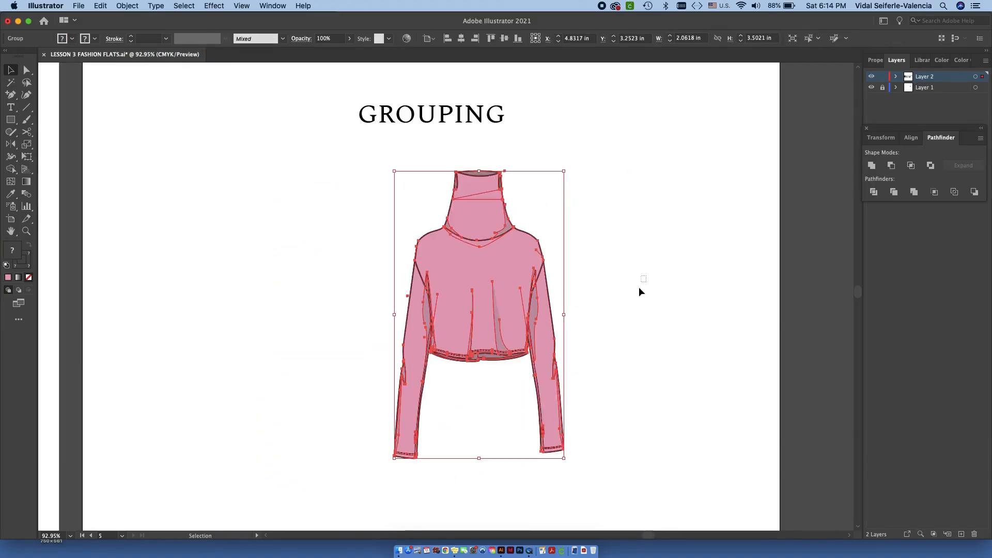
pyautogui.click(639, 288)
pyautogui.moveTo(449, 265); pyautogui.dragTo(230, 283)
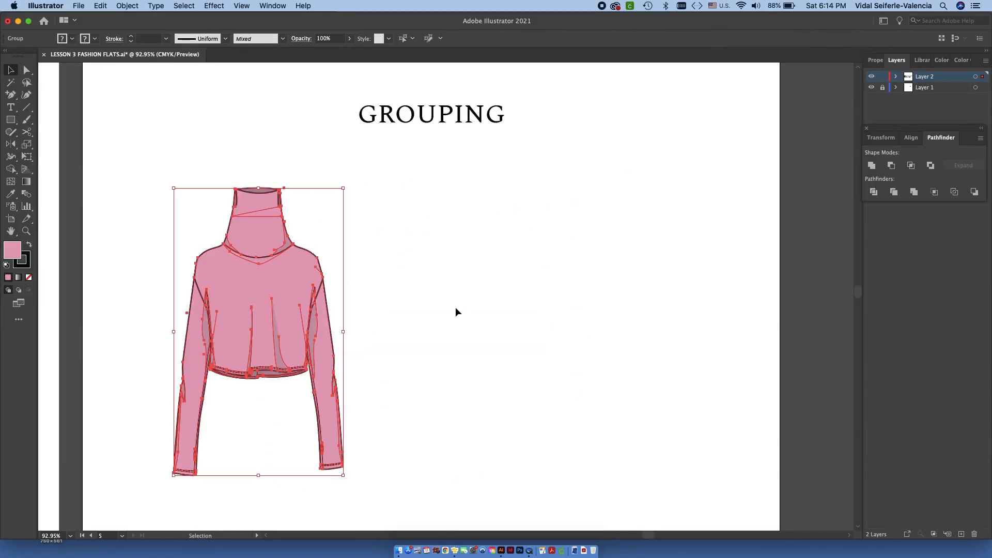
# - Ungroup the pink turtleneck into its separate pieces and deselect them
pyautogui.click(137, 5)
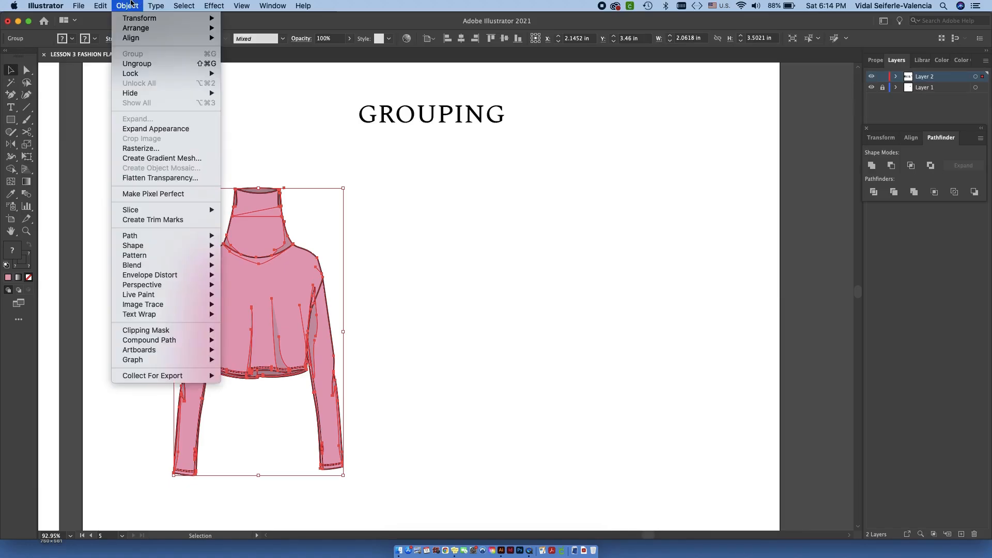
pyautogui.click(137, 64)
pyautogui.click(404, 252)
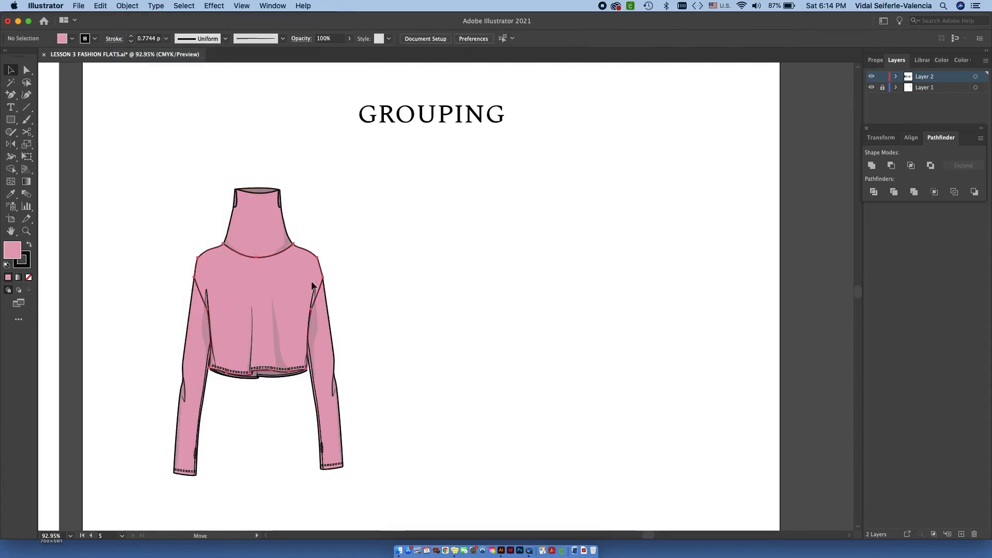
# - Try moving the turtleneck's body piece away on its own, undo the move, and deselect it
pyautogui.moveTo(305, 286); pyautogui.dragTo(419, 295)
pyautogui.press('a')
pyautogui.hotkey('ctrl', 'z')
pyautogui.press('v')
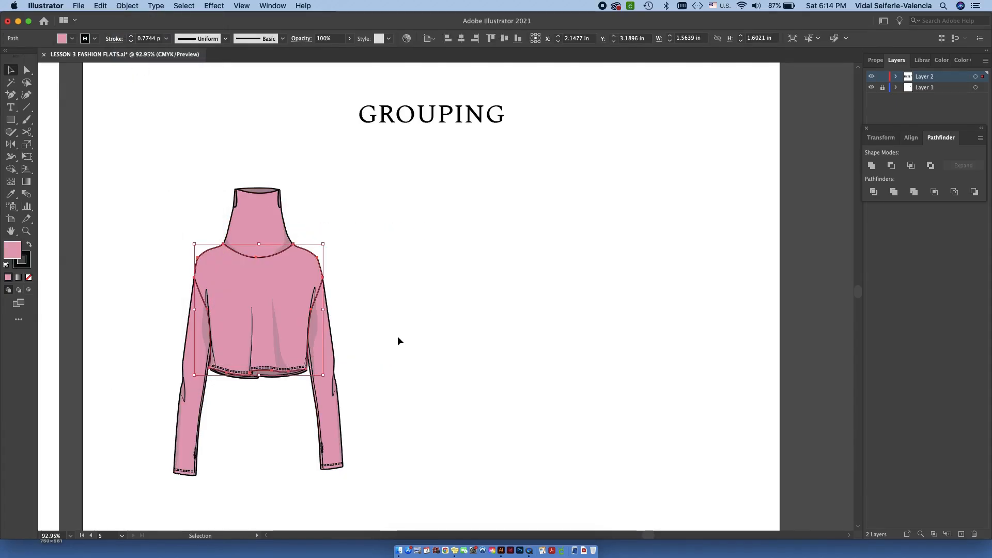
pyautogui.click(401, 305)
# - Select the entire pink turtleneck, group its pieces again, and clear the selection
pyautogui.moveTo(122, 166); pyautogui.dragTo(360, 501)
pyautogui.rightClick(254, 282)
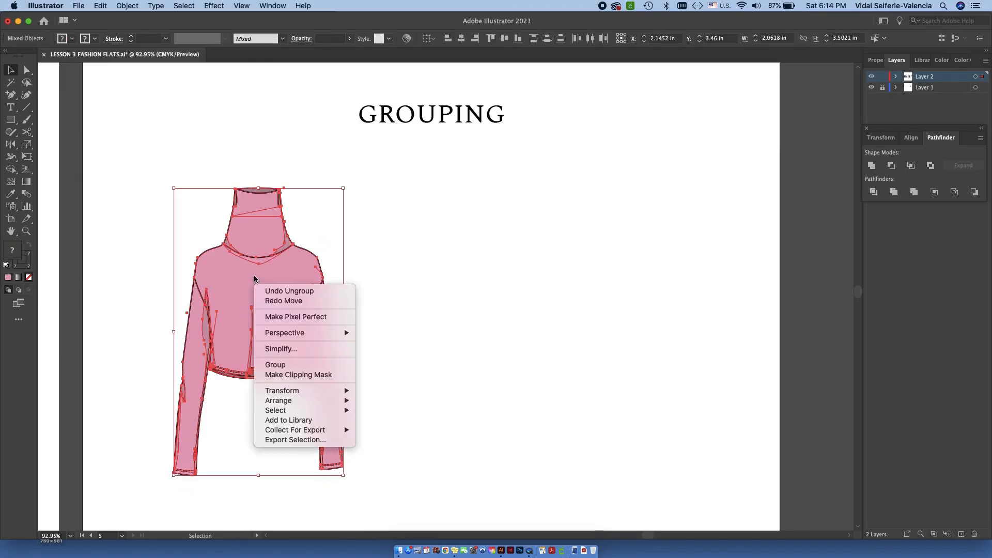
pyautogui.click(333, 365)
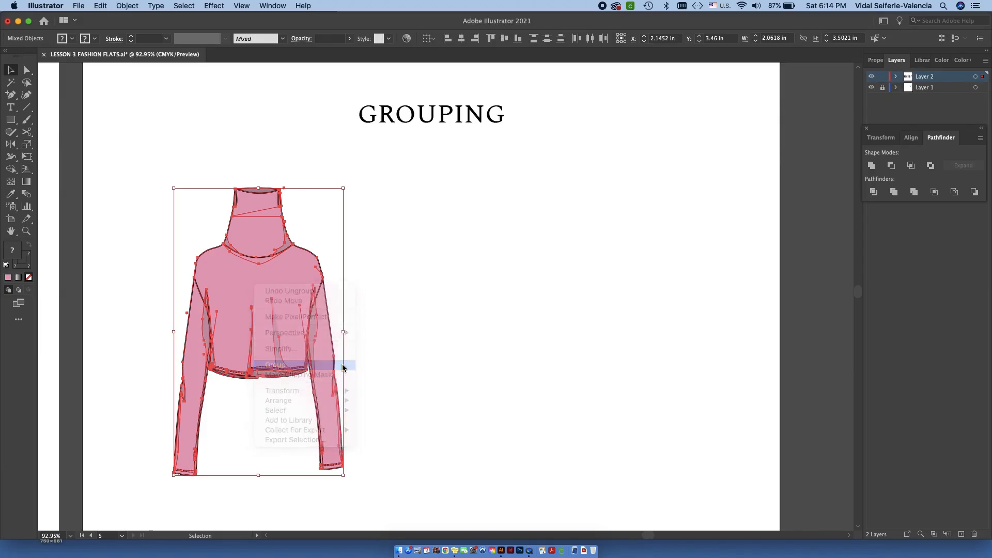
pyautogui.click(421, 227)
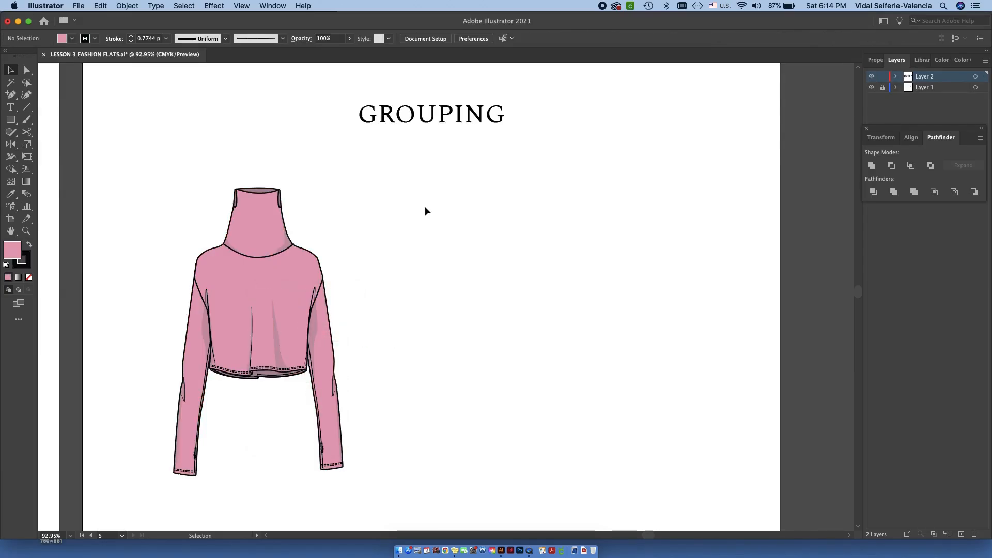
# - Check whether the blue and pink turtlenecks under LOCKING OBJECTS are grouped by selecting a piece of each, and clear the selection
pyautogui.scroll(-3, 509, 258)
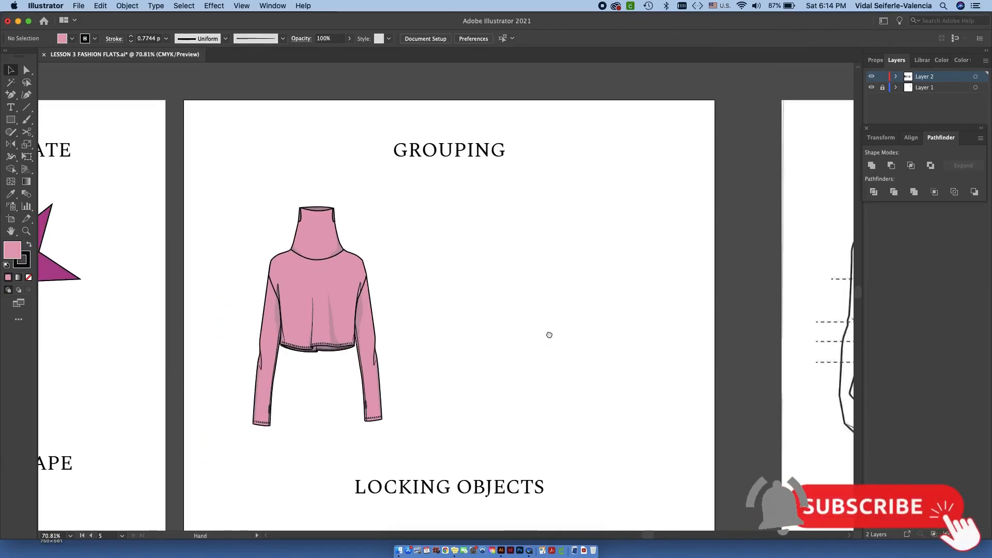
pyautogui.scroll(-1, 543, 259)
pyautogui.scroll(-5, 558, 263)
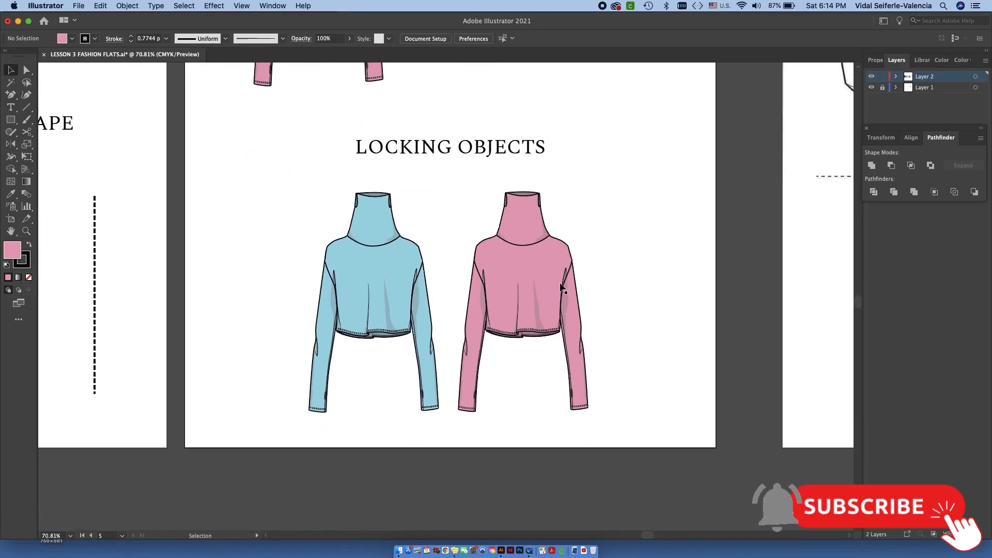
pyautogui.scroll(1, 563, 282)
pyautogui.scroll(2, 562, 278)
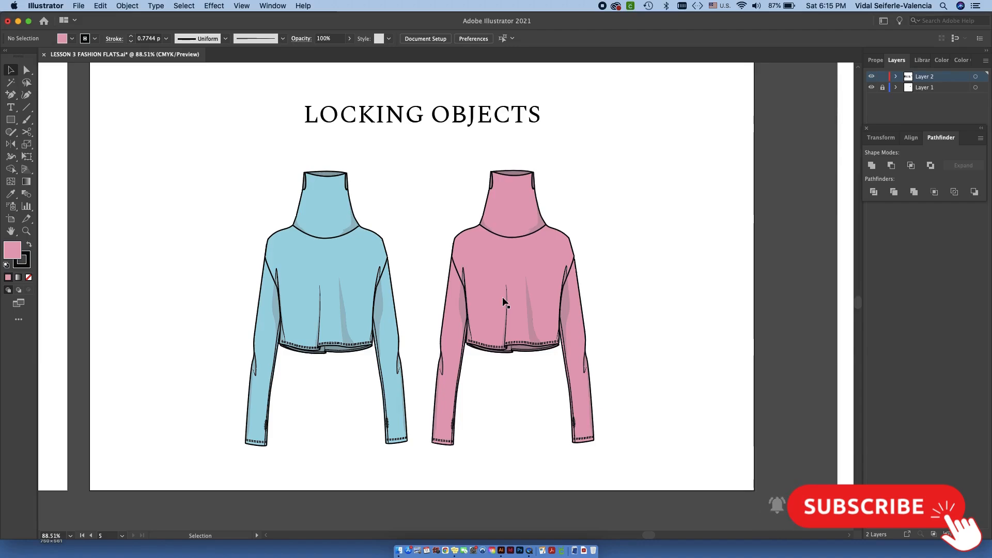
pyautogui.click(354, 290)
pyautogui.click(505, 266)
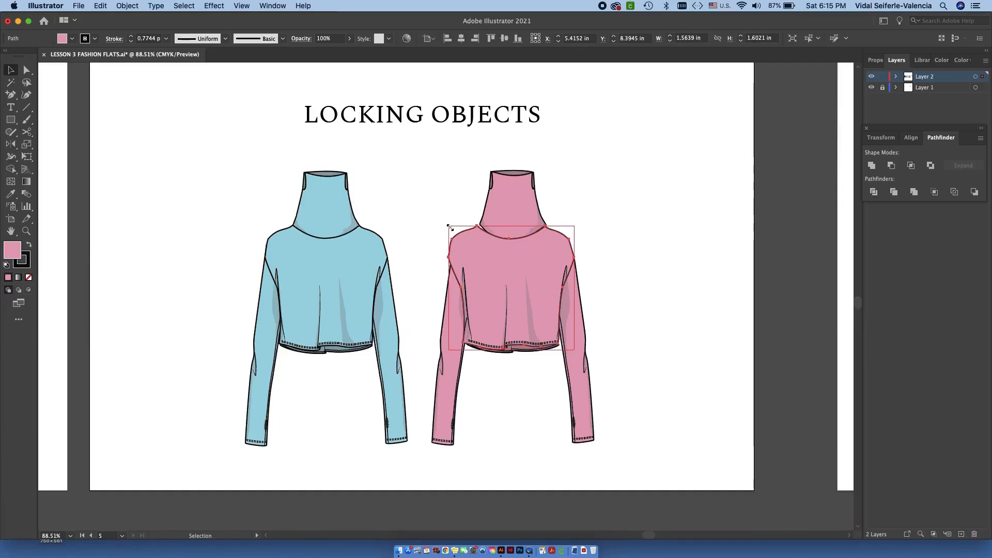
pyautogui.click(434, 204)
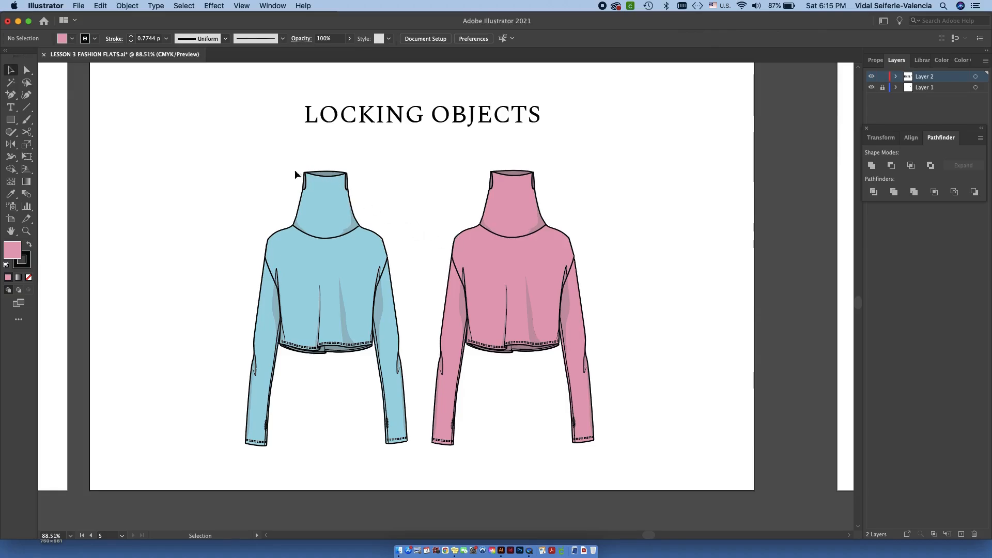
# - Group the pieces of the pink turtleneck and of the blue turtleneck separately, and shift the blue one very slightly to the right
pyautogui.moveTo(420, 156); pyautogui.dragTo(651, 480)
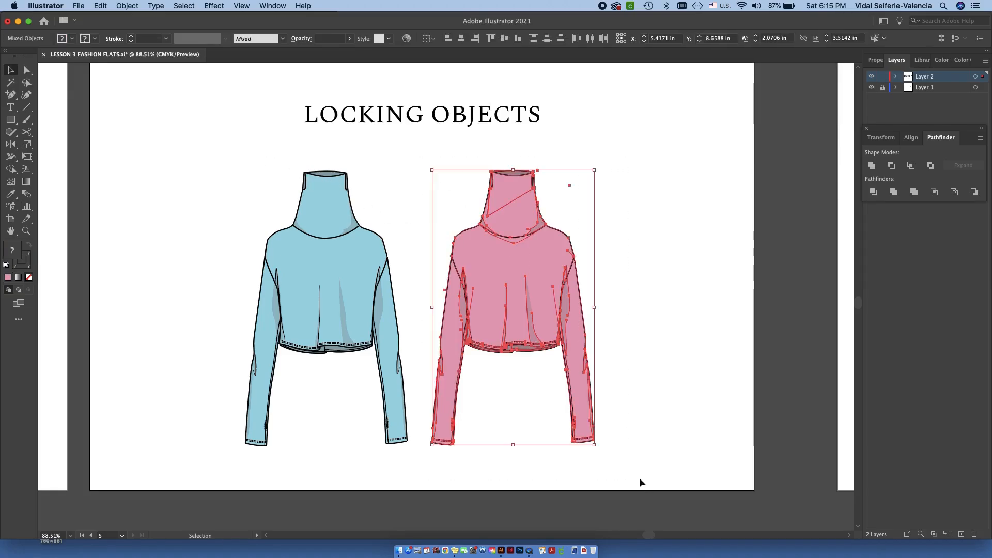
pyautogui.moveTo(226, 153); pyautogui.dragTo(422, 477)
pyautogui.click(538, 447)
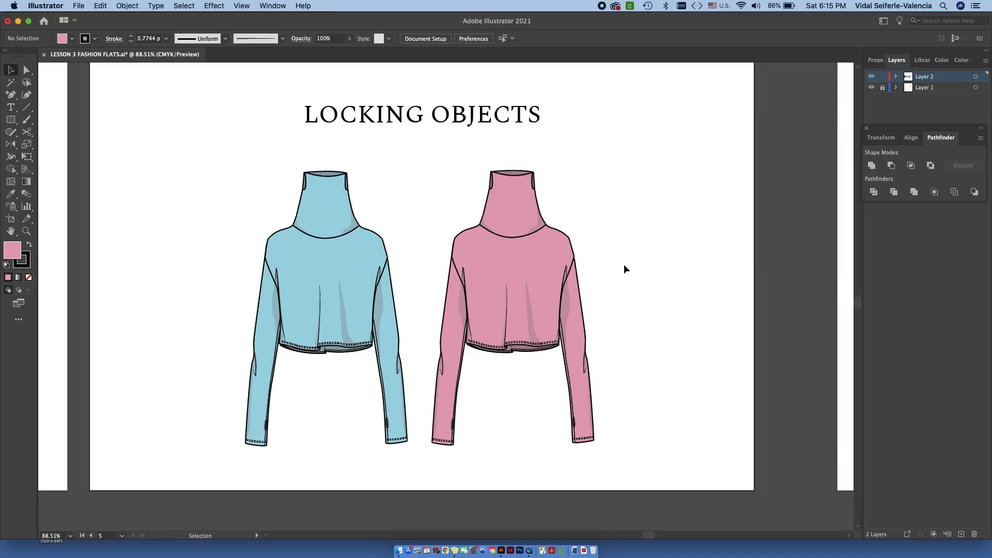
pyautogui.moveTo(326, 258); pyautogui.dragTo(327, 258)
pyautogui.click(243, 240)
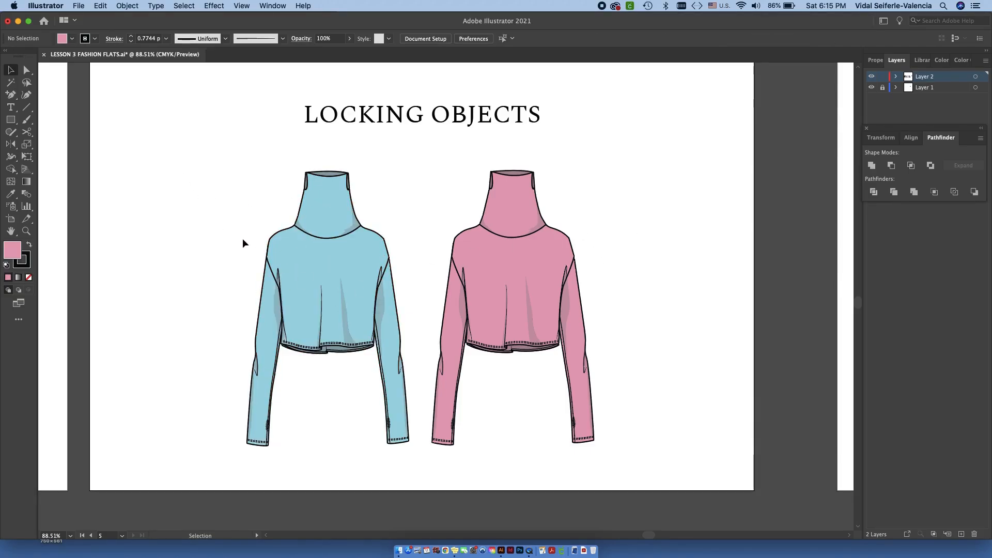
# - Select both the blue and pink grouped turtlenecks and lock the selection
pyautogui.click(334, 259)
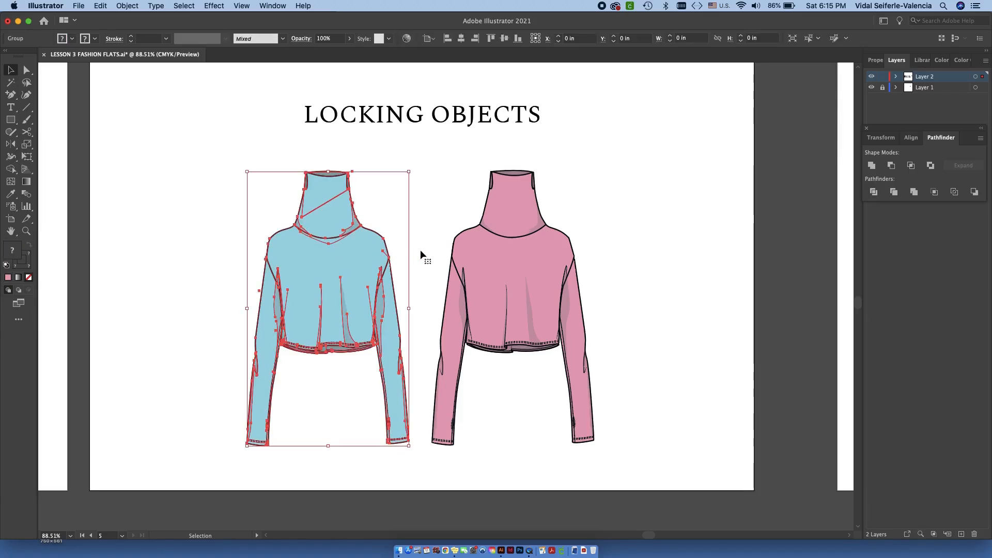
pyautogui.keyDown('shift'); pyautogui.click(476, 265); pyautogui.keyUp('shift')
pyautogui.click(128, 6)
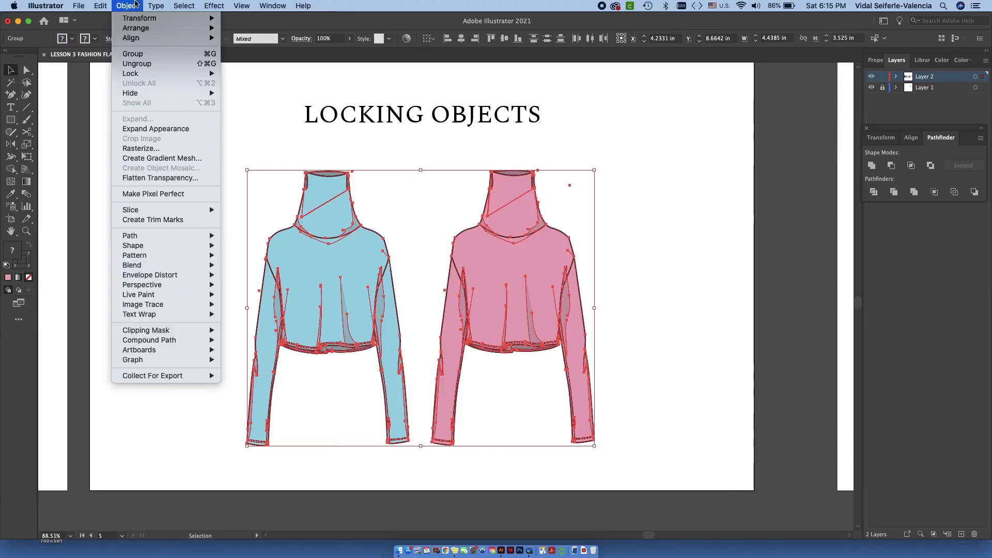
pyautogui.moveTo(152, 73)
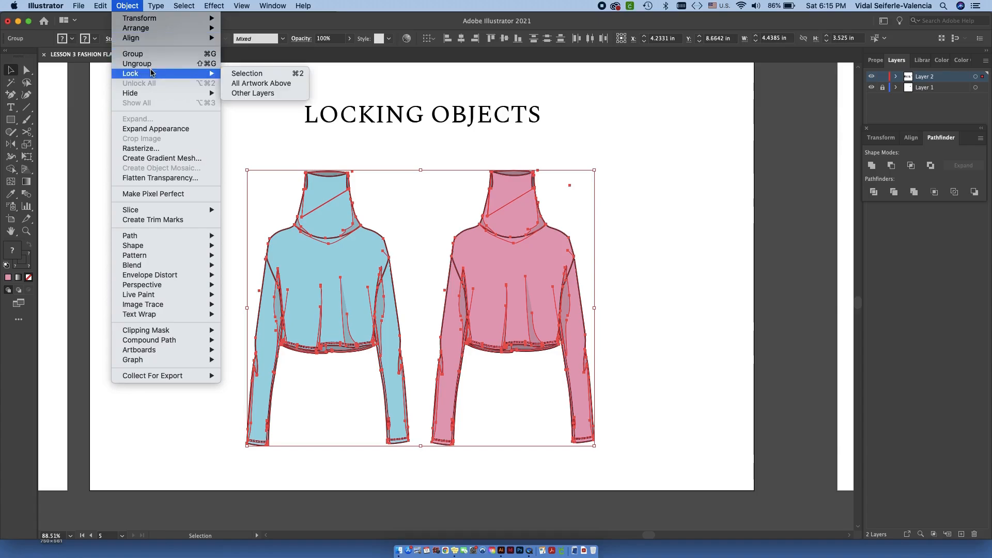
pyautogui.click(266, 74)
# - Try to move the locked turtlenecks and to select them with a marquee, and clear any selection
pyautogui.moveTo(261, 319); pyautogui.dragTo(421, 253)
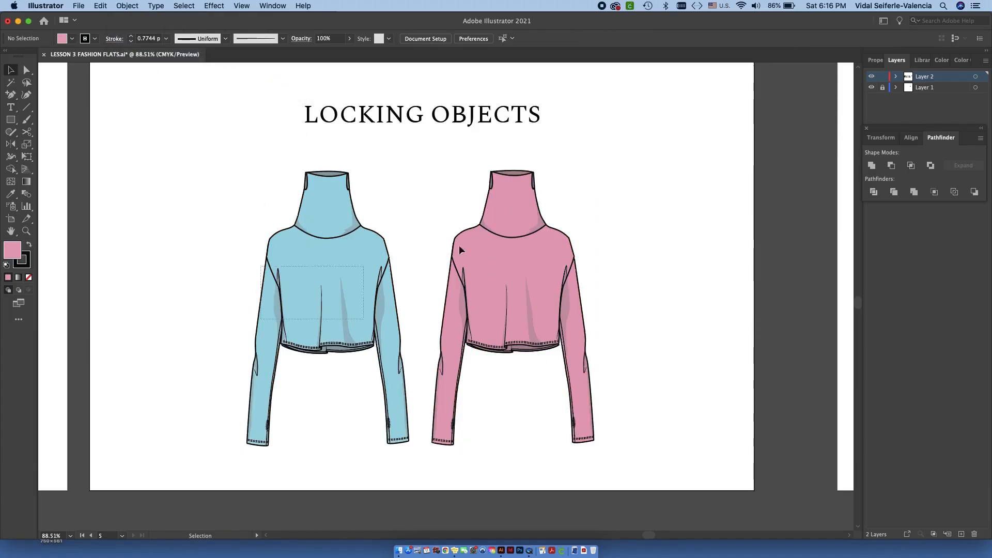
pyautogui.moveTo(289, 296); pyautogui.dragTo(456, 238)
pyautogui.moveTo(290, 321); pyautogui.dragTo(471, 226)
pyautogui.moveTo(297, 298); pyautogui.dragTo(474, 217)
pyautogui.moveTo(228, 140); pyautogui.dragTo(509, 296)
pyautogui.click(627, 289)
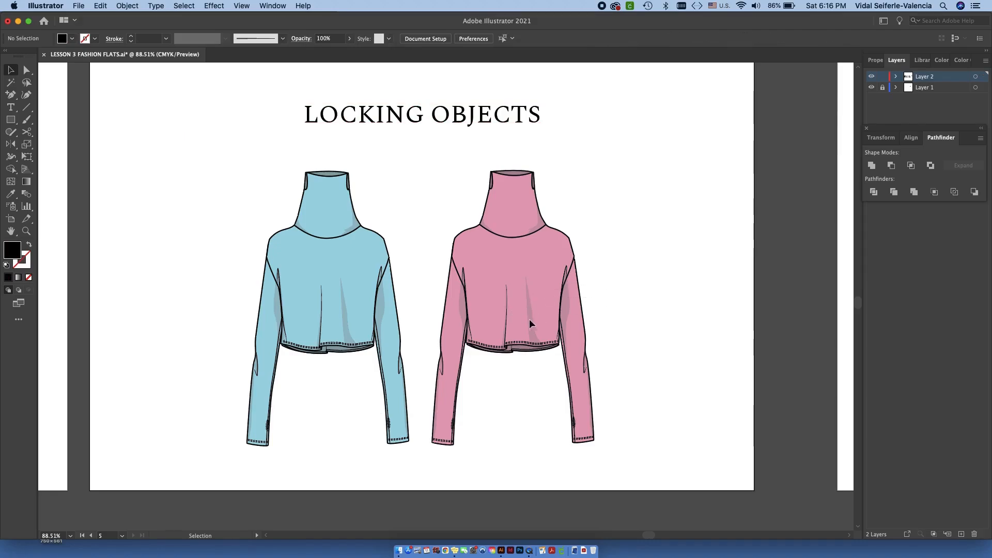
# - Try adding anchor points to the locked blue and pink turtlenecks, dismiss the warnings, and return to the Selection tool
pyautogui.click(12, 107)
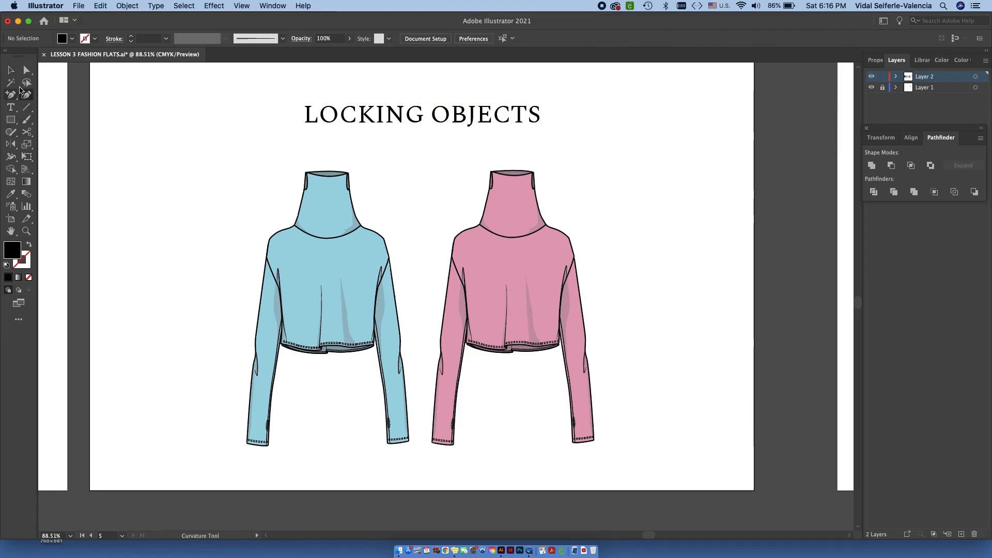
pyautogui.click(11, 95)
pyautogui.click(327, 232)
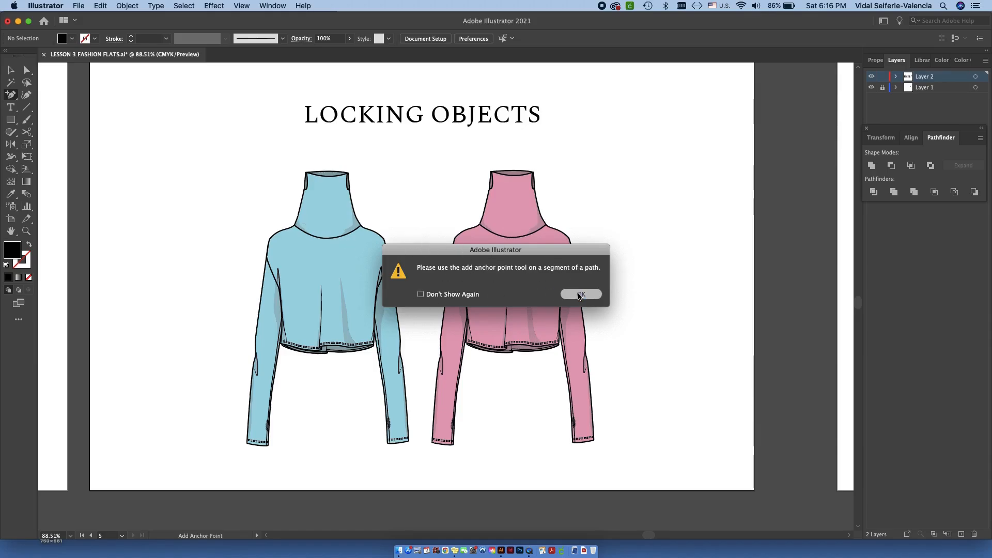
pyautogui.click(581, 293)
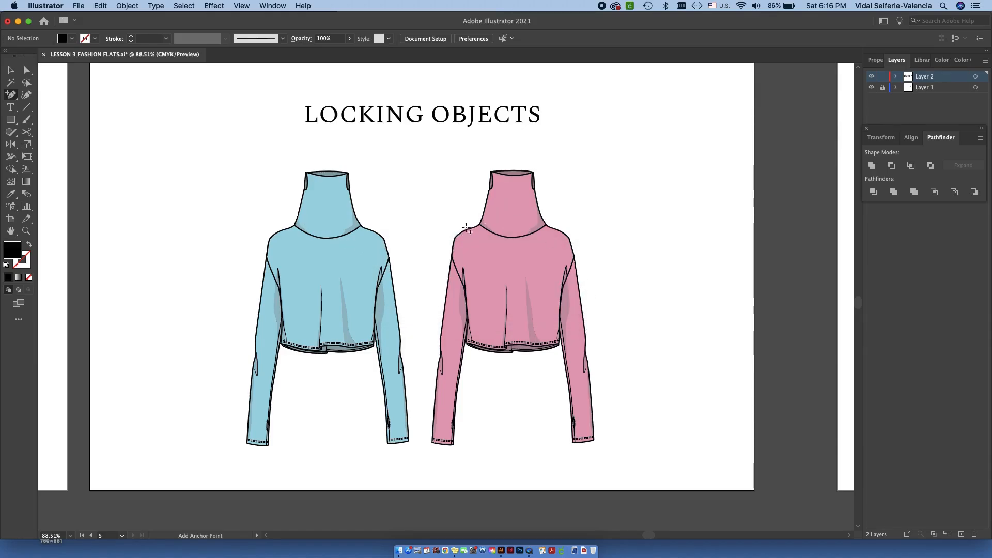
pyautogui.click(508, 210)
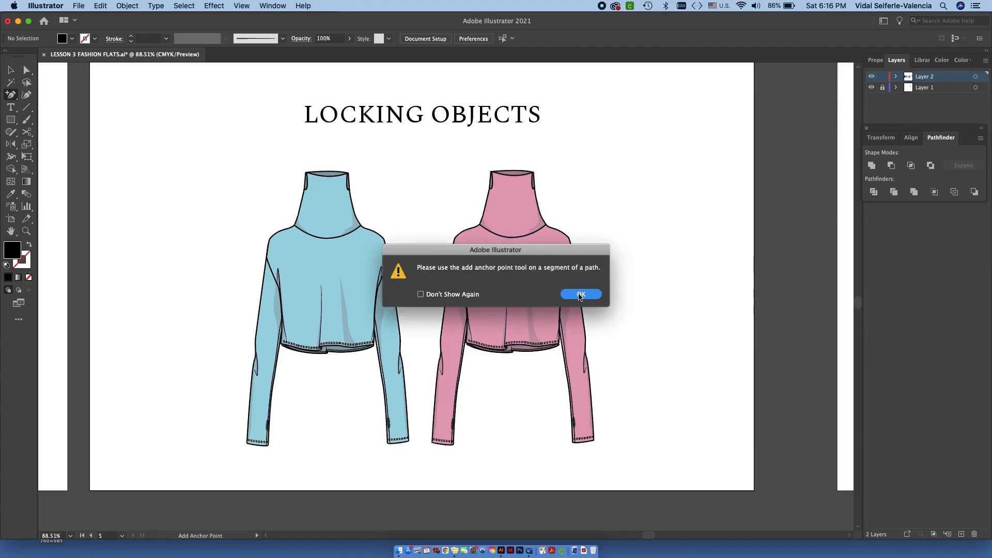
pyautogui.click(581, 294)
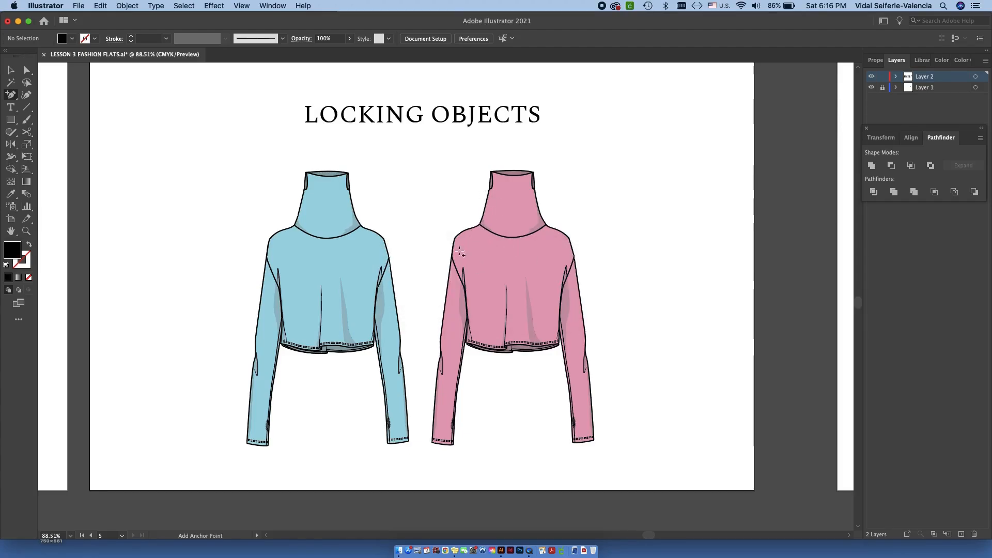
pyautogui.click(13, 71)
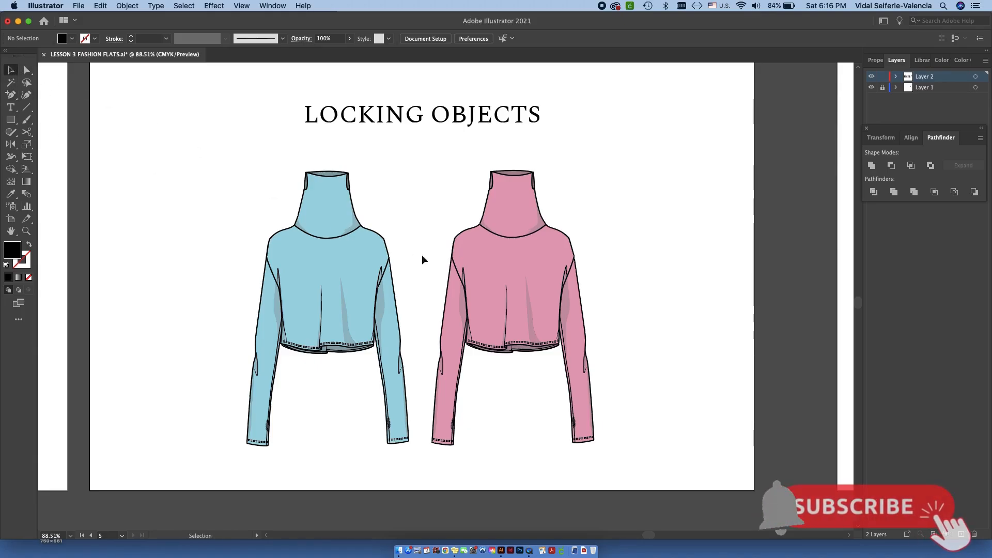
# - Try moving Artboard 5 with its artwork below the row of artboards, undo the move, and leave artboard editing
pyautogui.press('space')
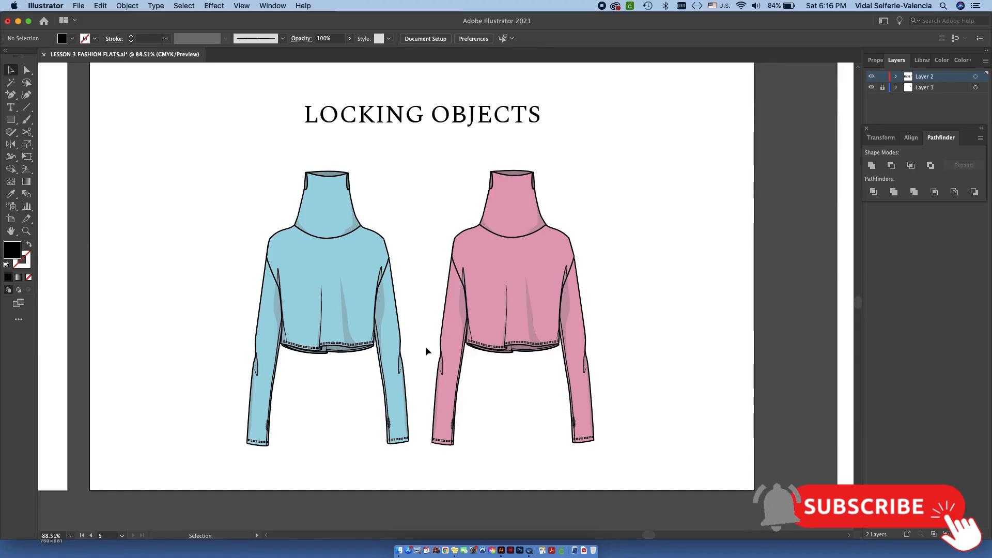
pyautogui.scroll(-5, 425, 346)
pyautogui.scroll(-3, 526, 285)
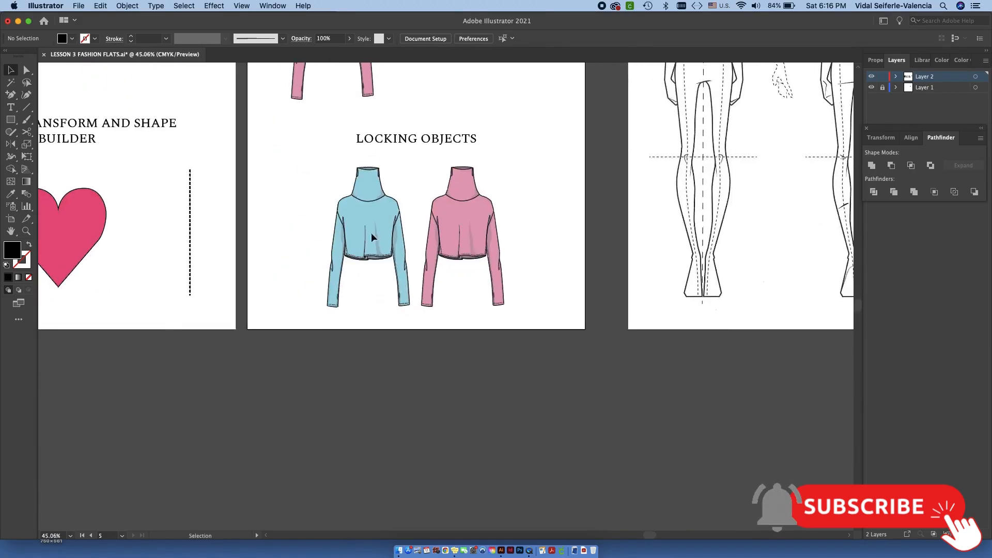
pyautogui.click(7, 222)
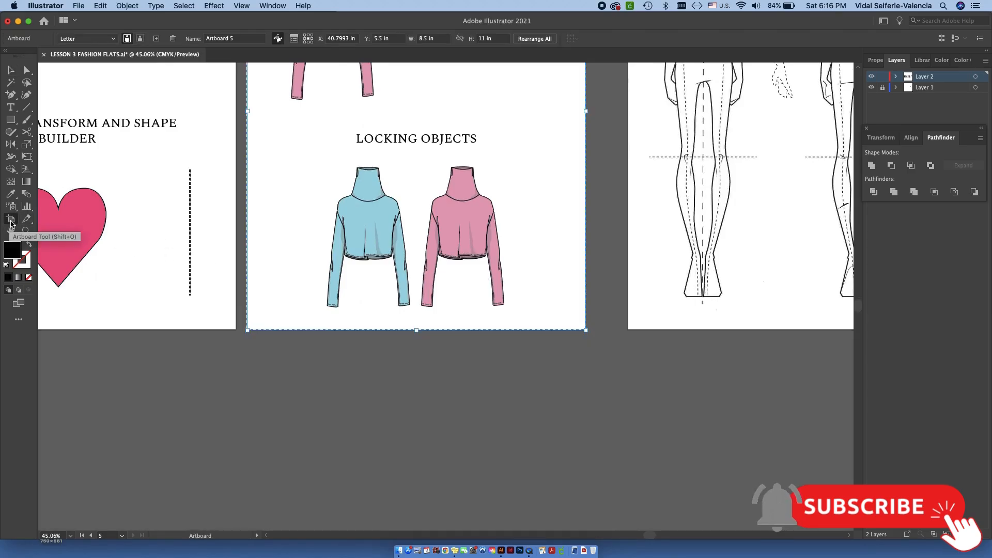
pyautogui.scroll(-5, 370, 262)
pyautogui.moveTo(395, 213); pyautogui.dragTo(404, 380)
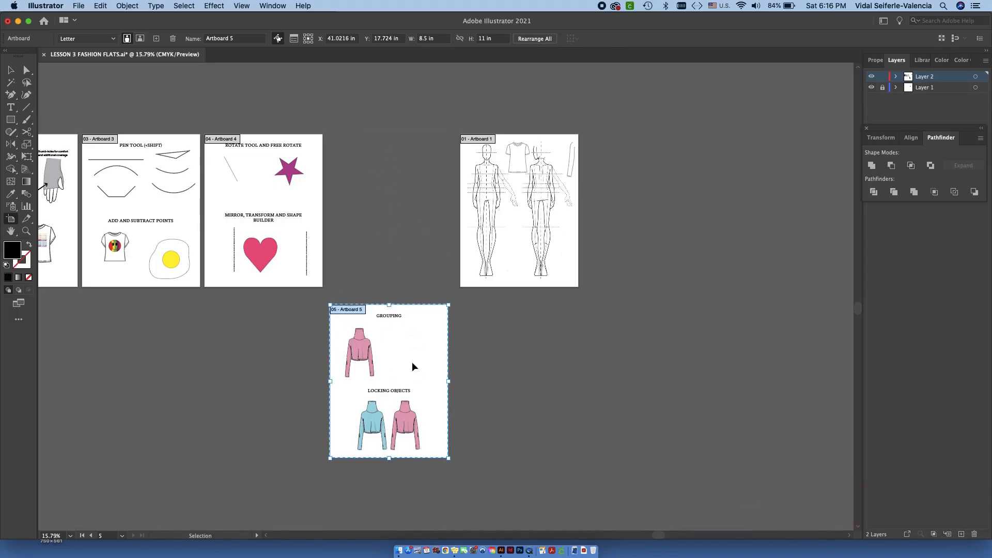
pyautogui.press('super+z')
pyautogui.press('Escape')
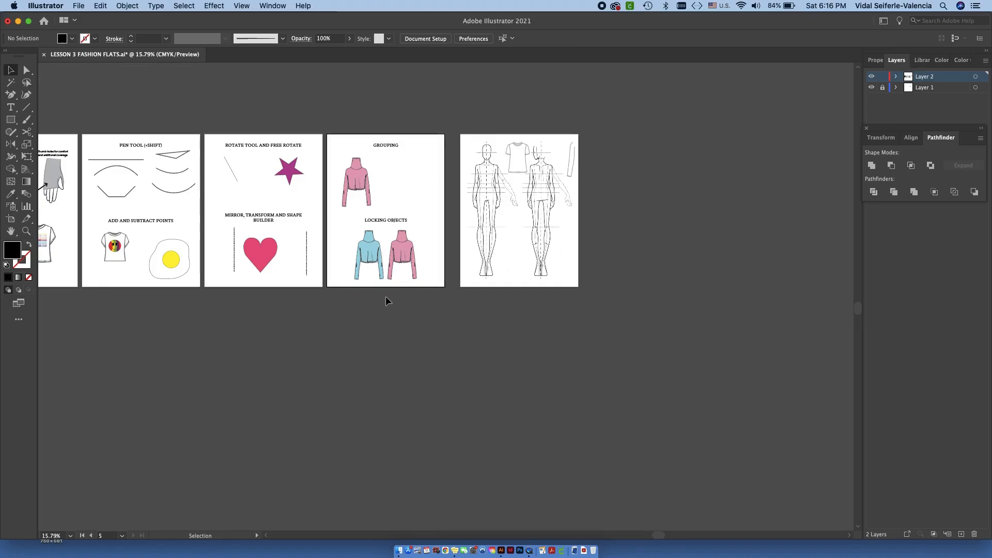